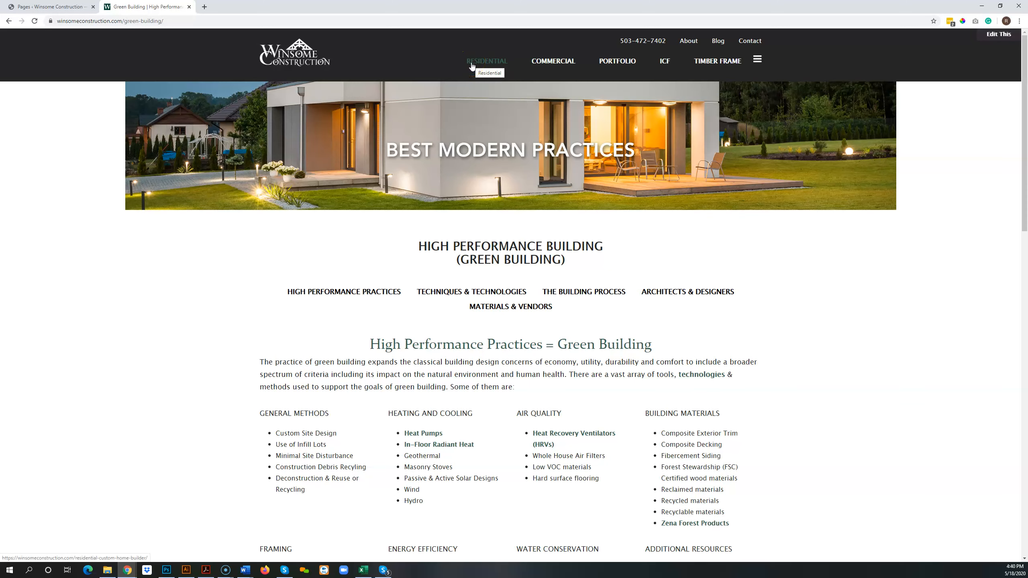
# View the Willamette Valley Custom Homes page under Residential, and the High Performance Practices page with its building-method lists.
pyautogui.click(487, 61)
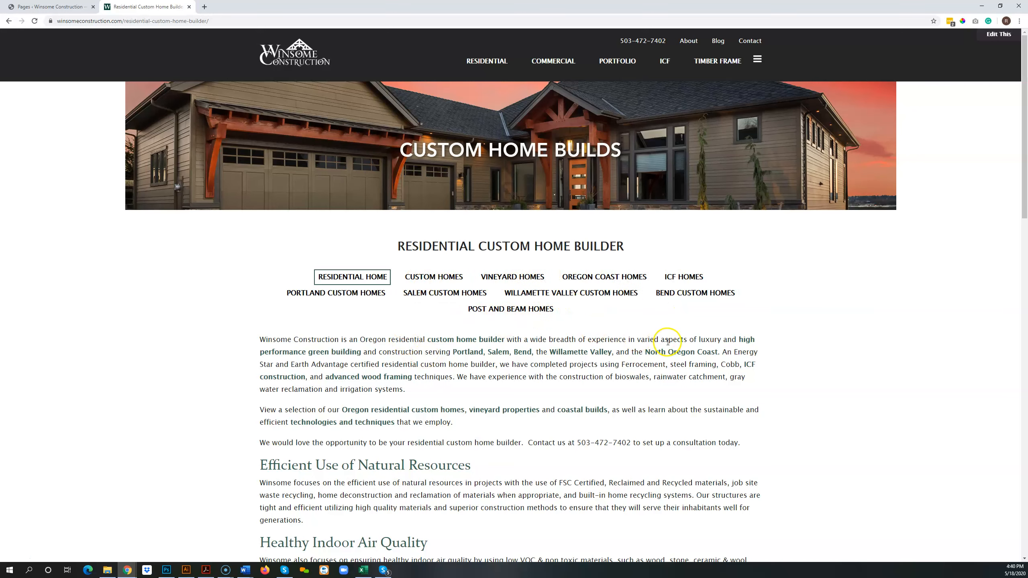
pyautogui.click(567, 292)
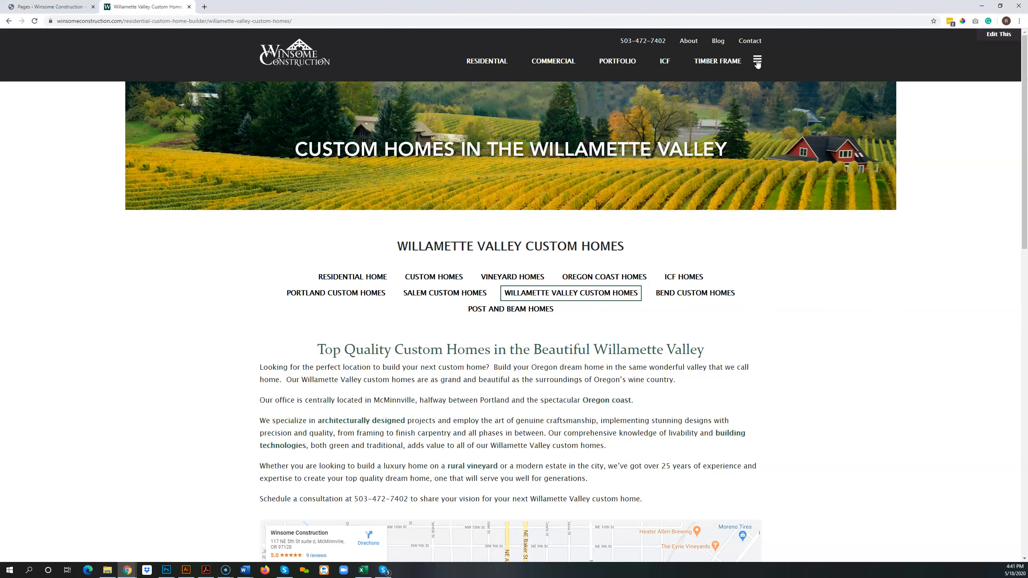
pyautogui.click(757, 63)
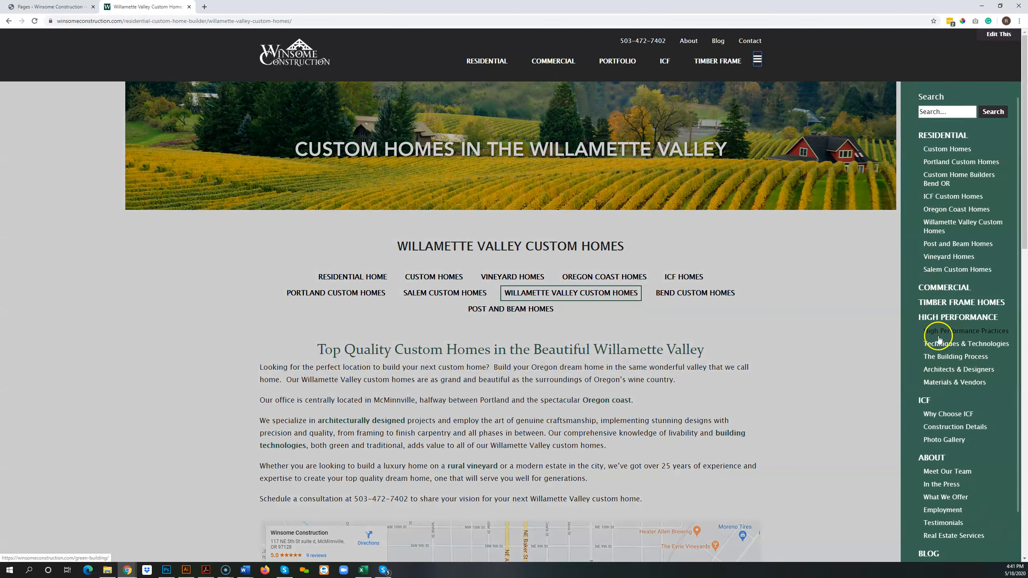
pyautogui.click(939, 336)
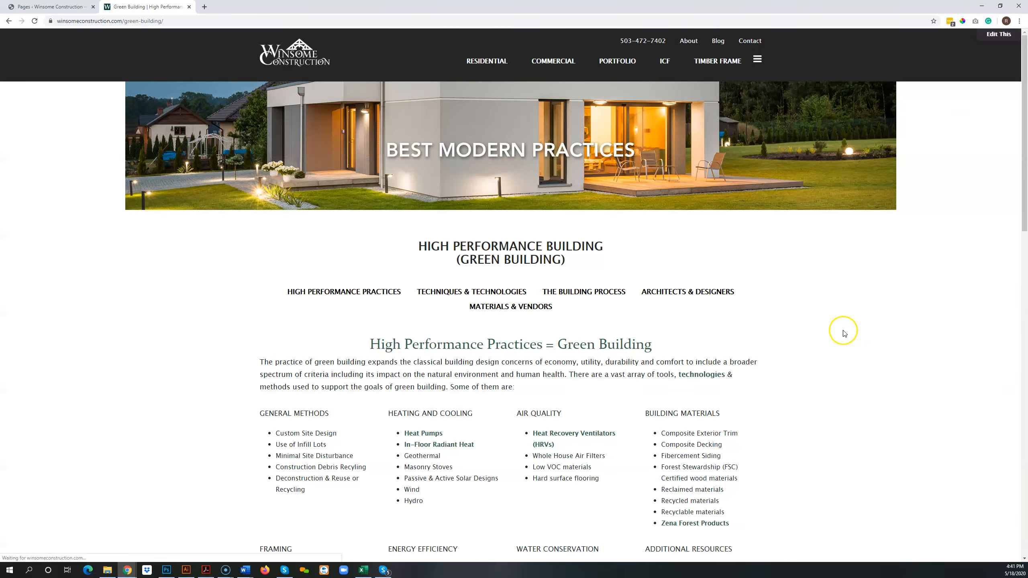
pyautogui.scroll(-3, 845, 336)
pyautogui.scroll(-5, 843, 336)
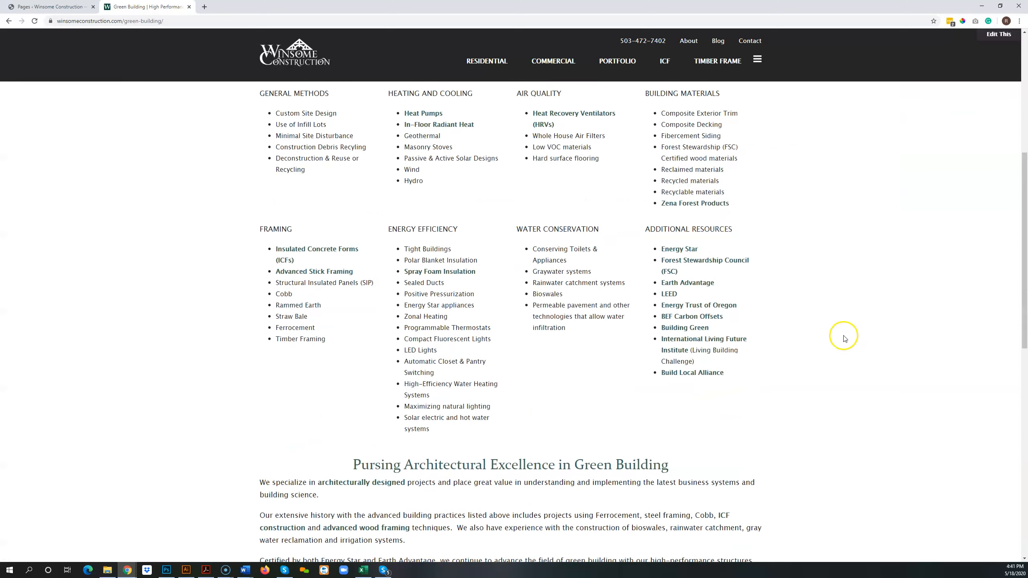
pyautogui.scroll(5, 844, 336)
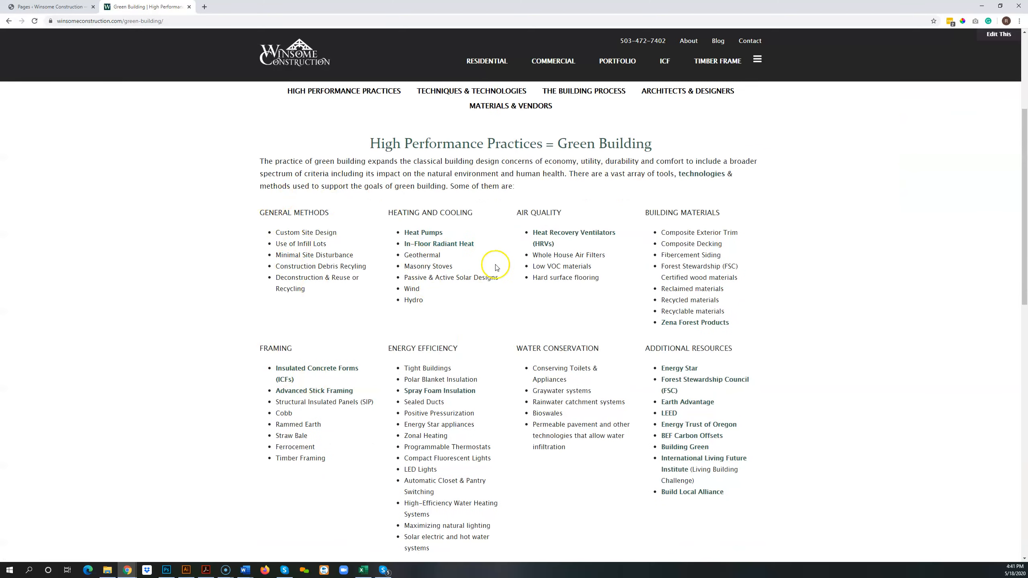
# Open The Building Process page of the site and view its four-column layout.
pyautogui.click(757, 65)
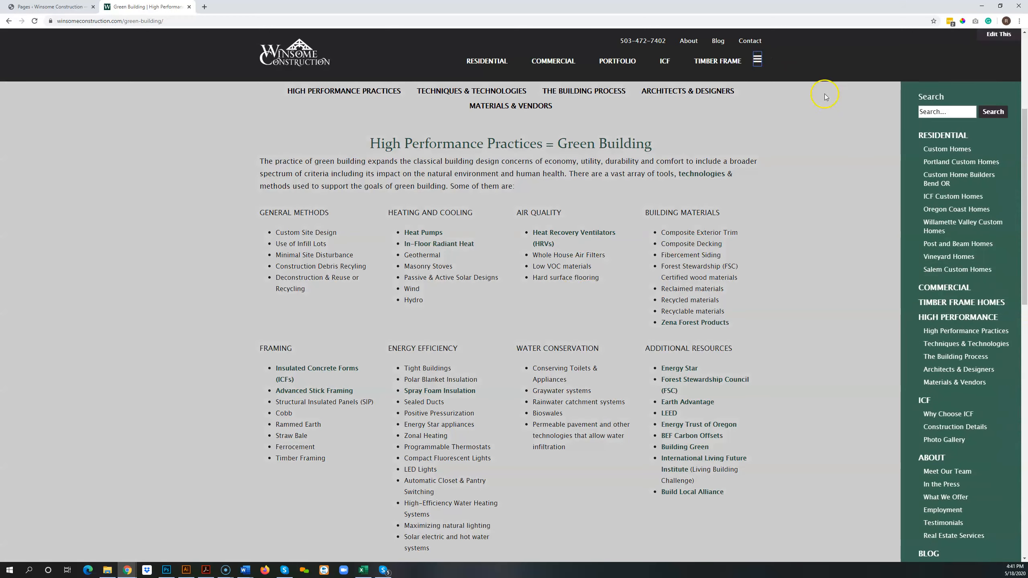
pyautogui.click(937, 356)
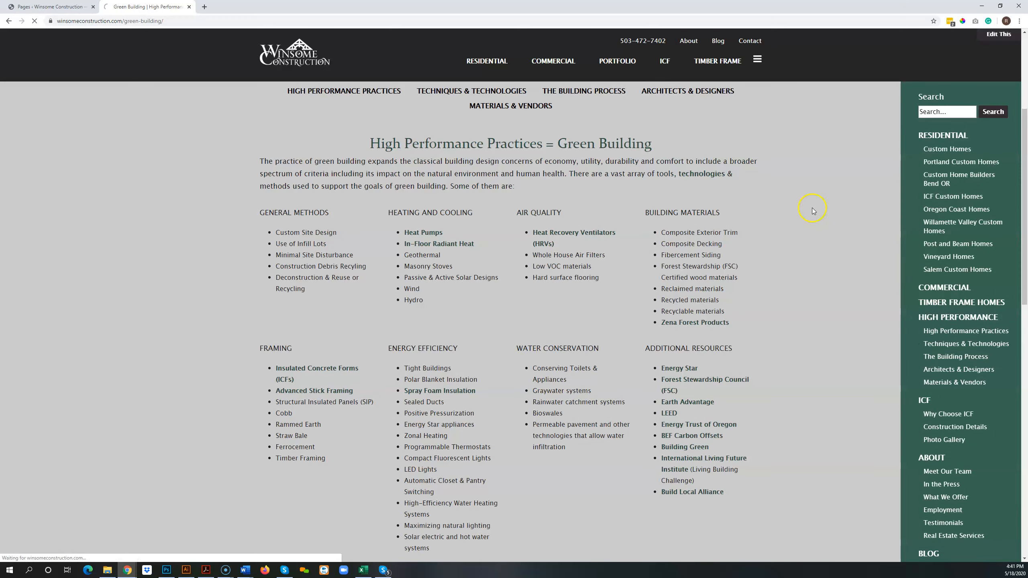
pyautogui.scroll(-2, 803, 220)
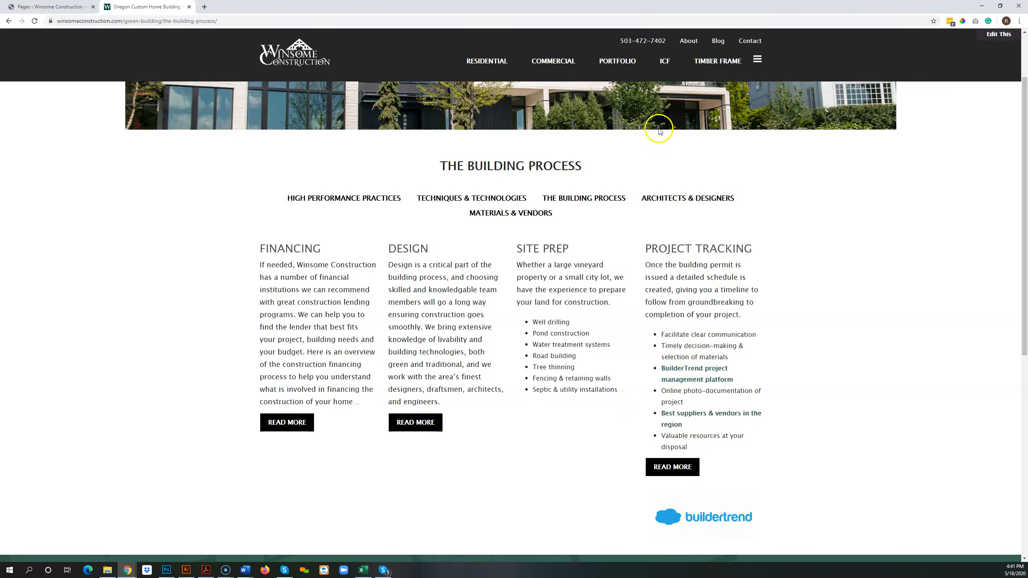
# Open the Timber Frame page and look through its image carousel, text sections and videos.
pyautogui.click(724, 69)
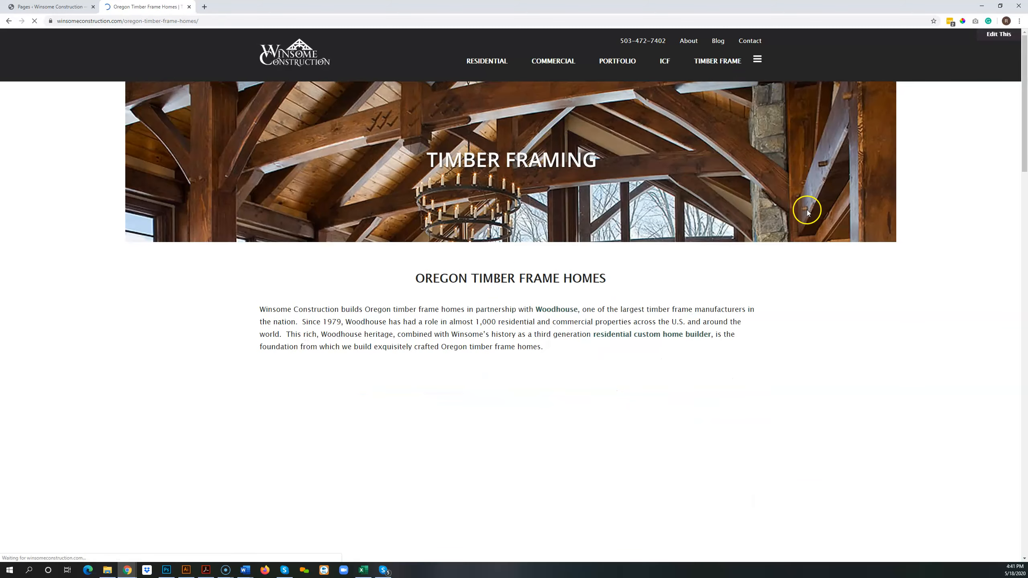
pyautogui.scroll(-5, 822, 227)
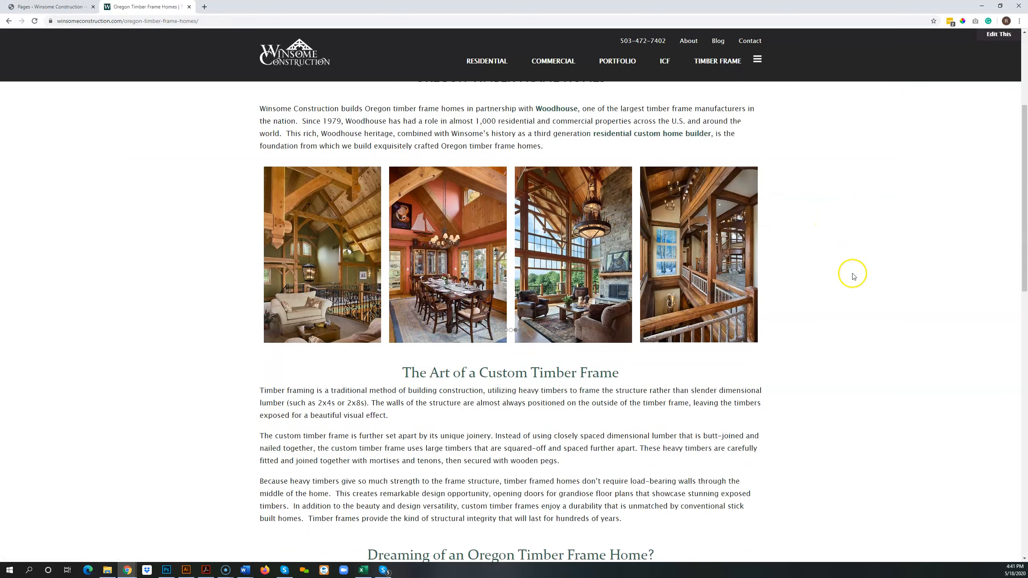
pyautogui.scroll(-7, 853, 290)
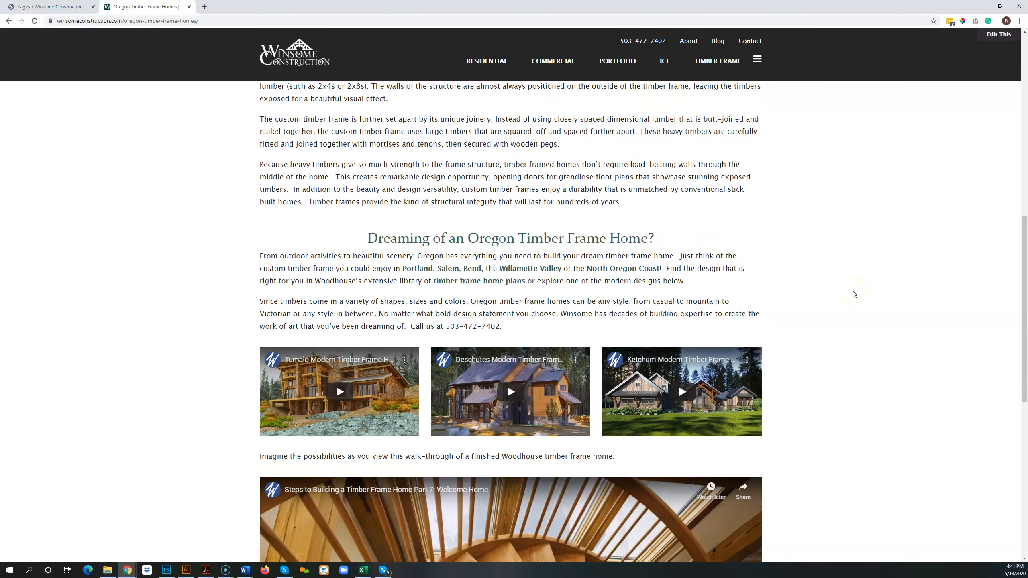
pyautogui.scroll(6, 853, 295)
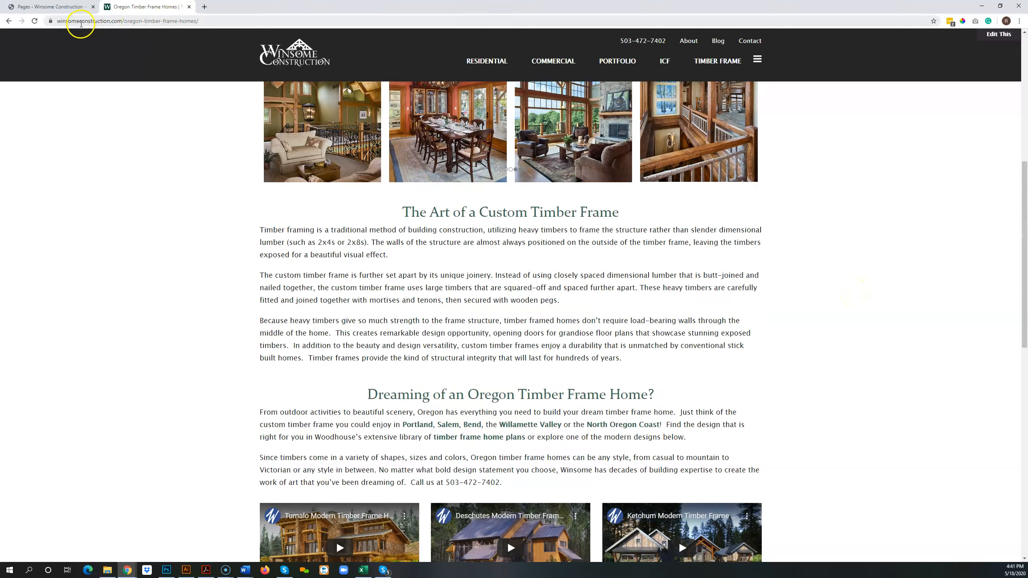
# Duplicate the Oregon Timber Frame Homes page from the WordPress list of pages.
pyautogui.click(63, 6)
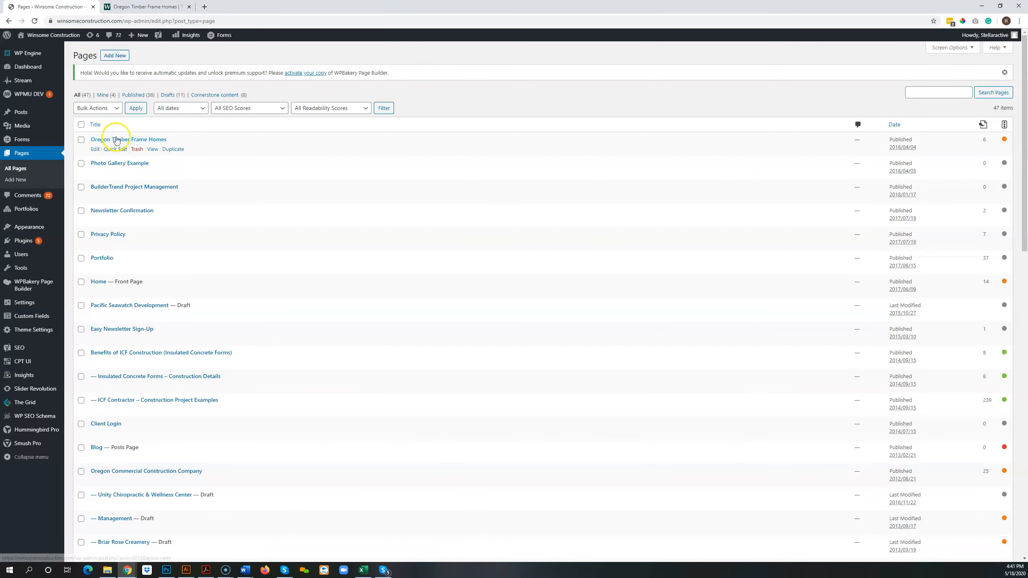
pyautogui.moveTo(139, 144)
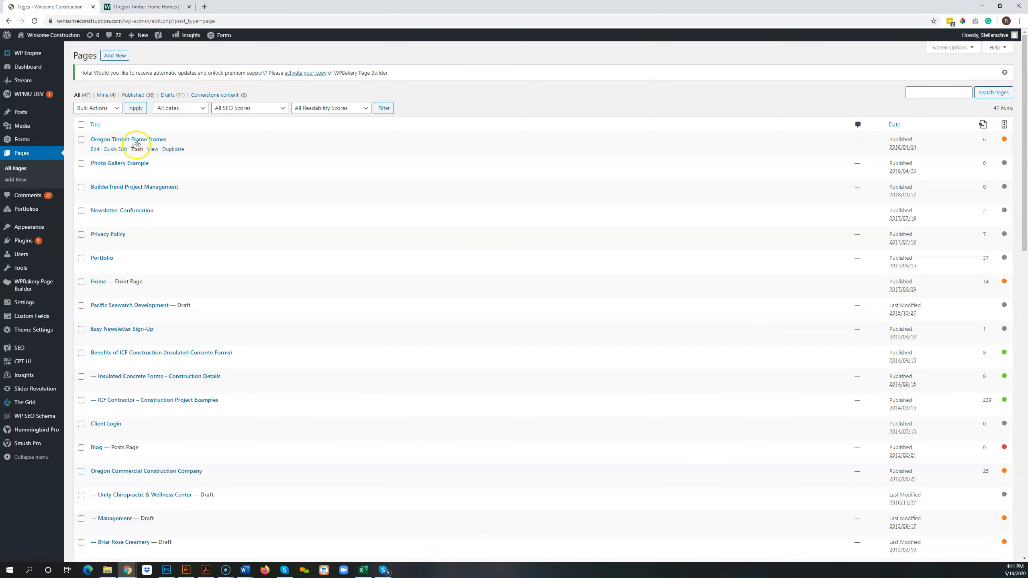
pyautogui.click(173, 150)
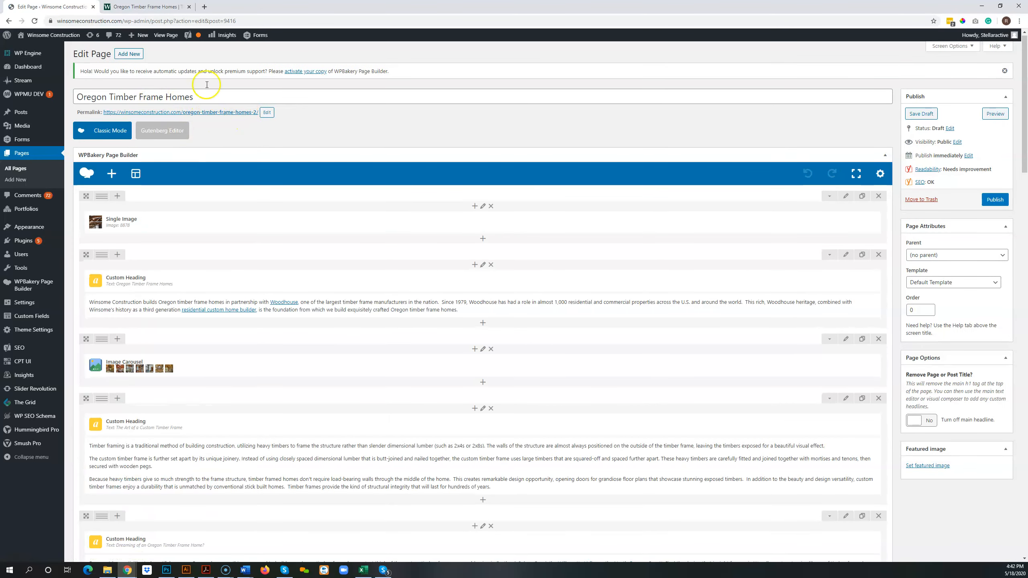
# Retitle the duplicated page "Test Page" and change its permalink slug to test-page.
pyautogui.moveTo(340, 224)
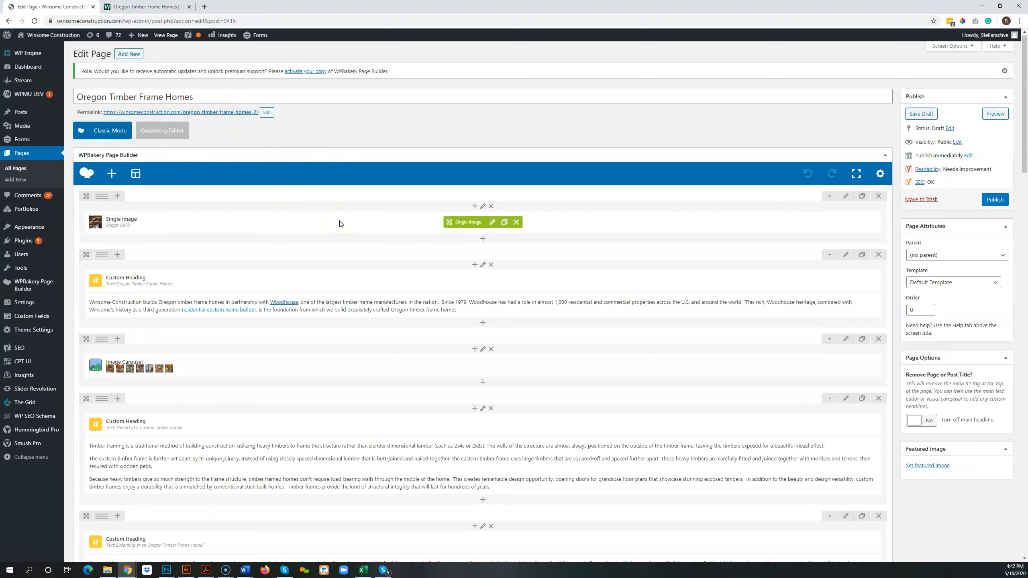
pyautogui.tripleClick(217, 97)
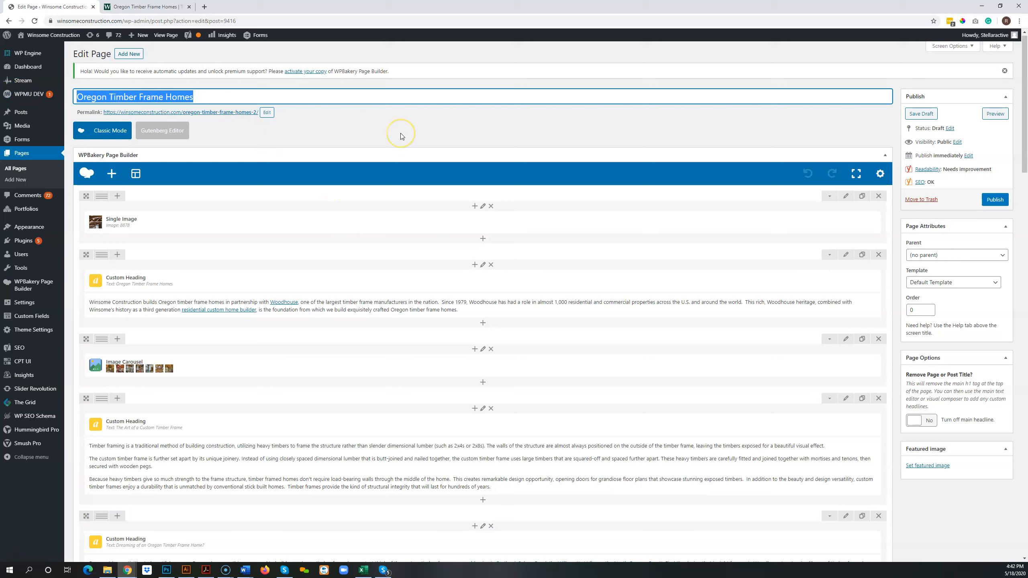
pyautogui.write('Test Page')
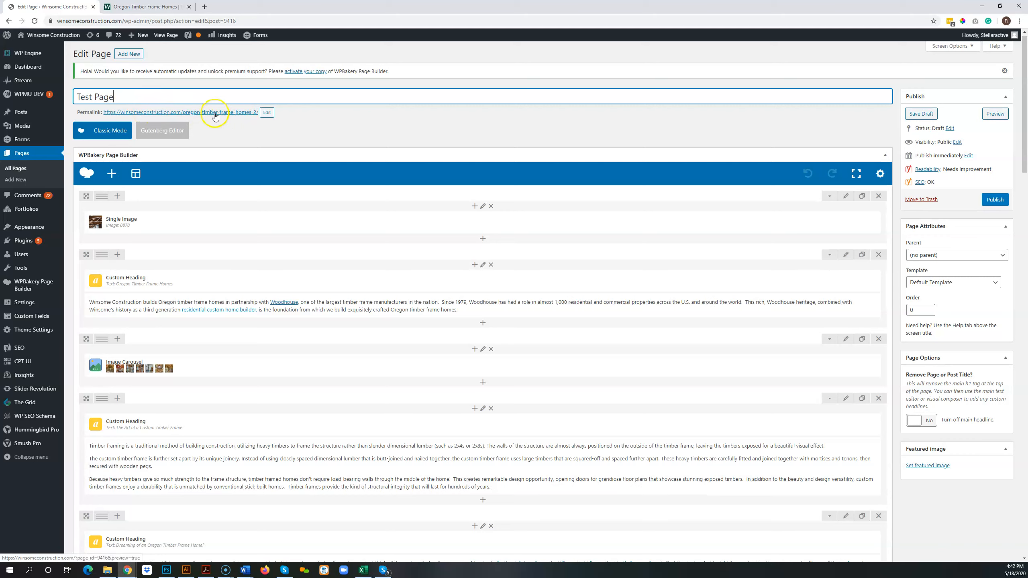
pyautogui.click(266, 113)
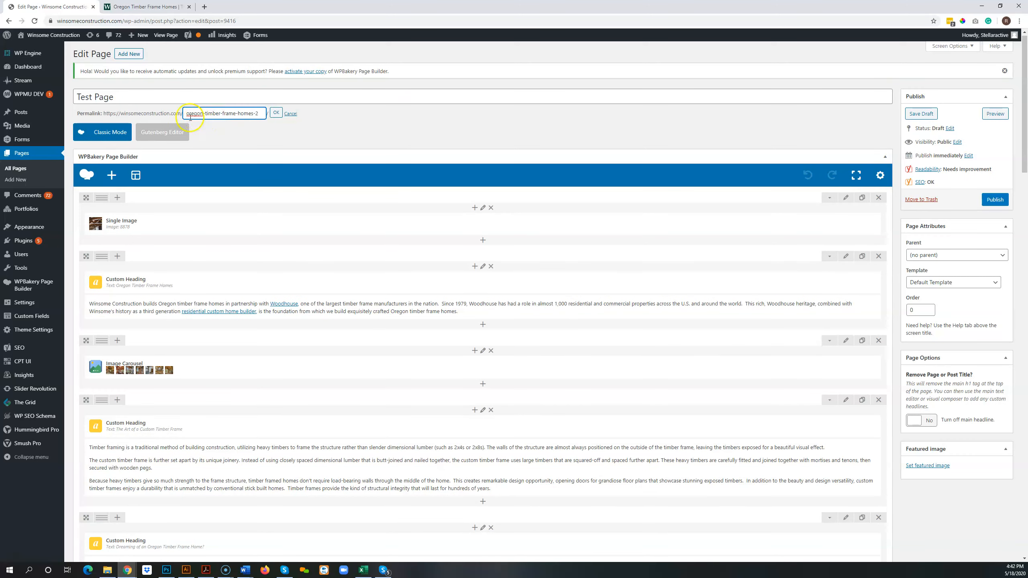
pyautogui.moveTo(187, 113); pyautogui.dragTo(267, 110)
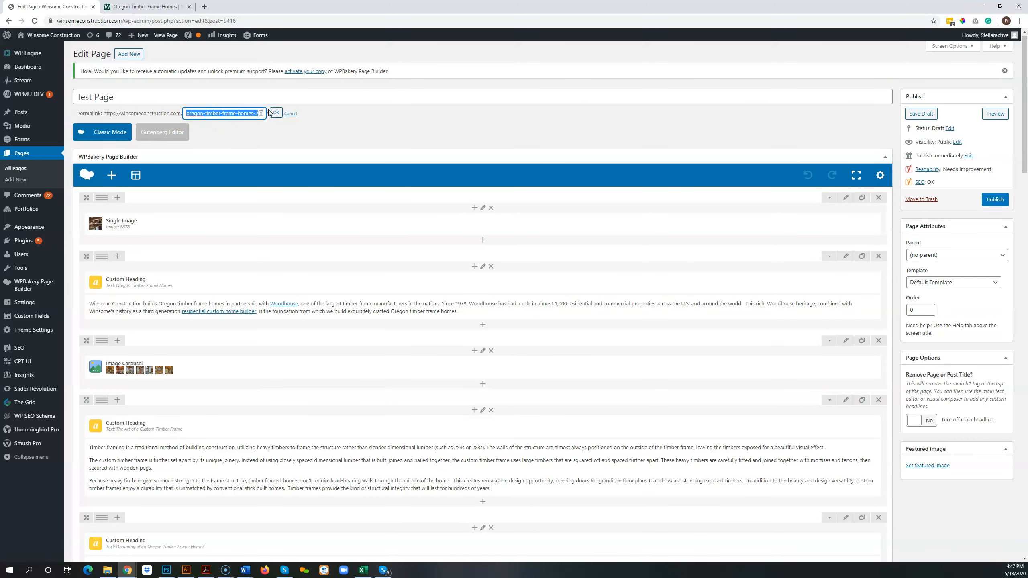
pyautogui.write('test-page')
pyautogui.click(276, 115)
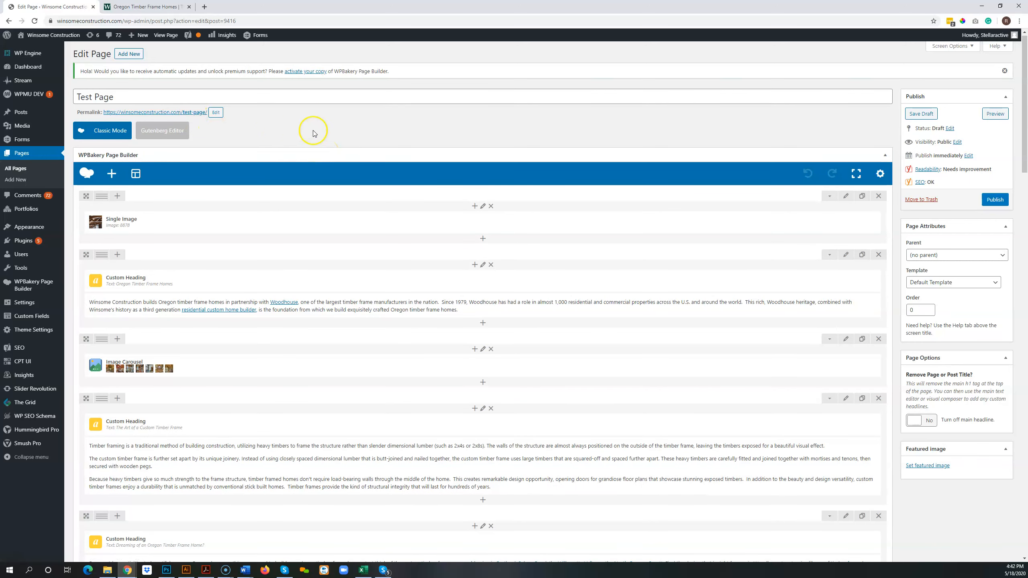
# View the settings of the text block under the Oregon Timber Frame Homes heading, and close them without changes.
pyautogui.scroll(-1, 313, 134)
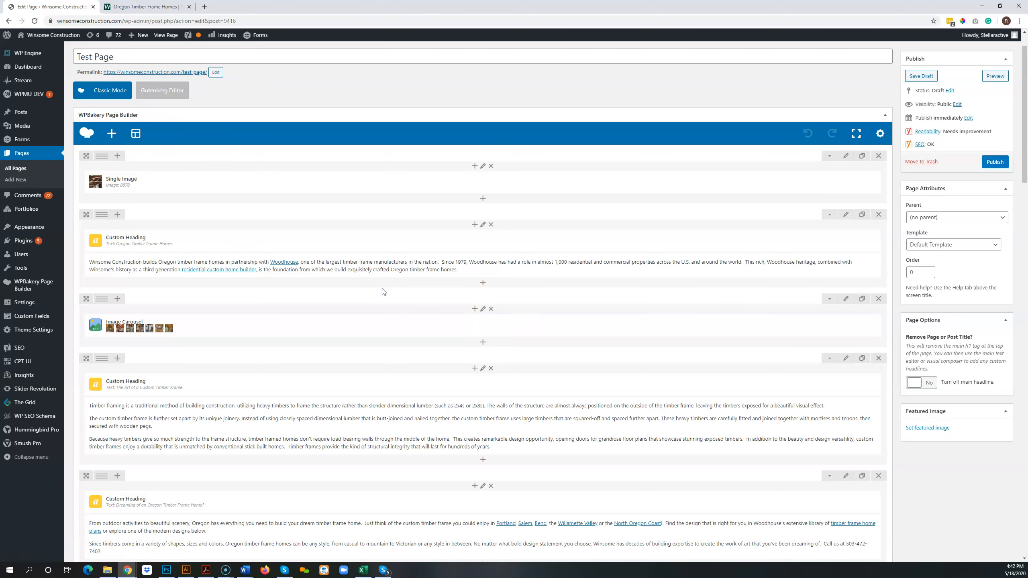
pyautogui.scroll(-1, 384, 293)
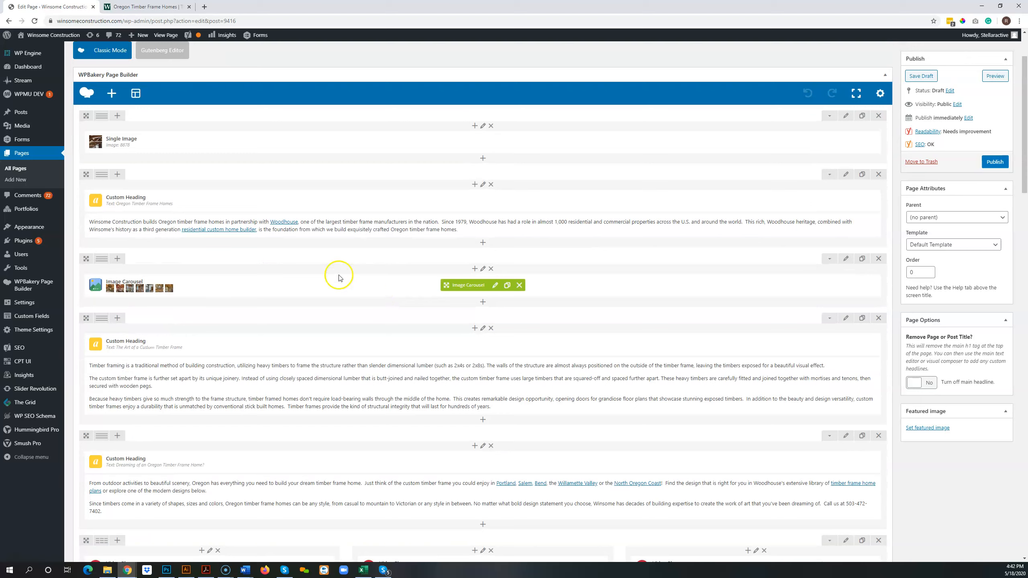
pyautogui.click(489, 227)
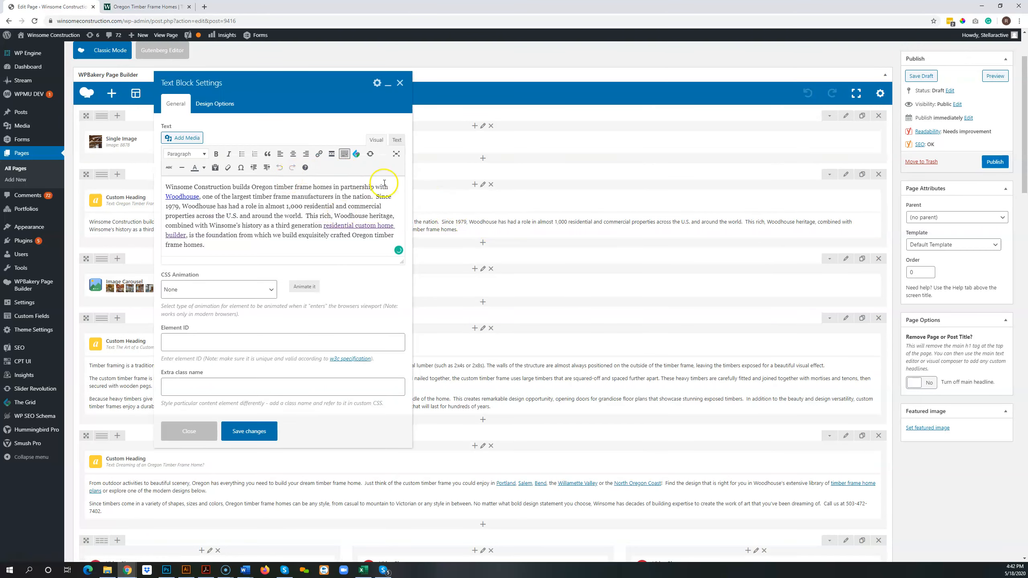
pyautogui.click(400, 83)
pyautogui.moveTo(444, 344); pyautogui.dragTo(429, 375)
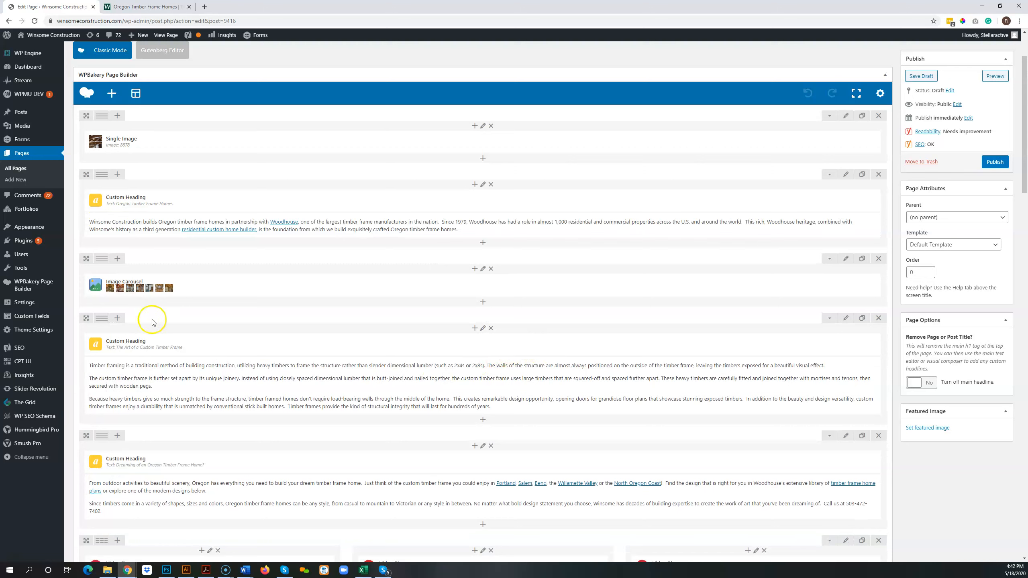
# Split the "The Art of a Custom Timber Frame" row into two equal columns and place copies of its heading and text block in the second.
pyautogui.click(115, 319)
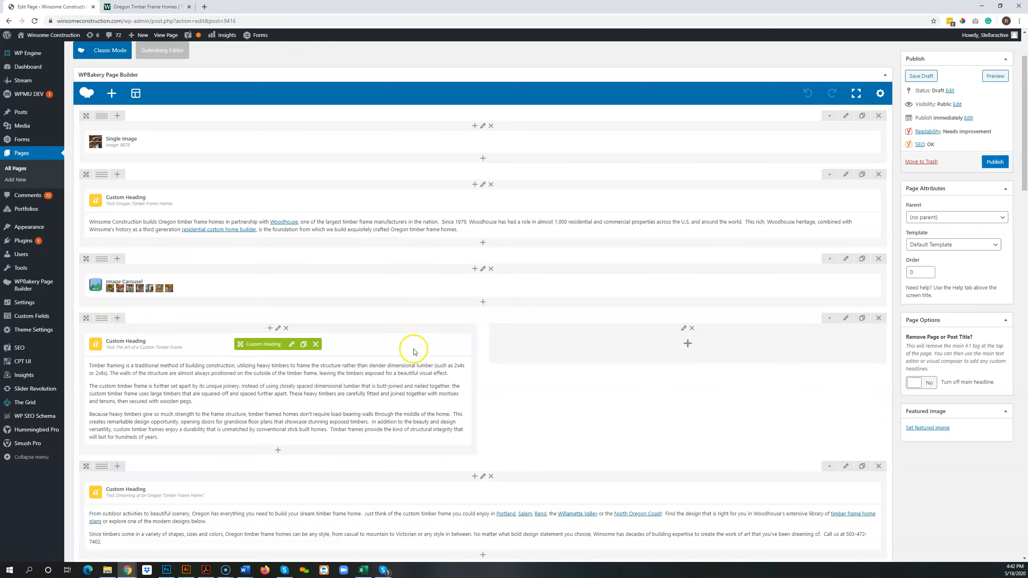
pyautogui.click(305, 345)
pyautogui.moveTo(275, 344); pyautogui.dragTo(587, 346)
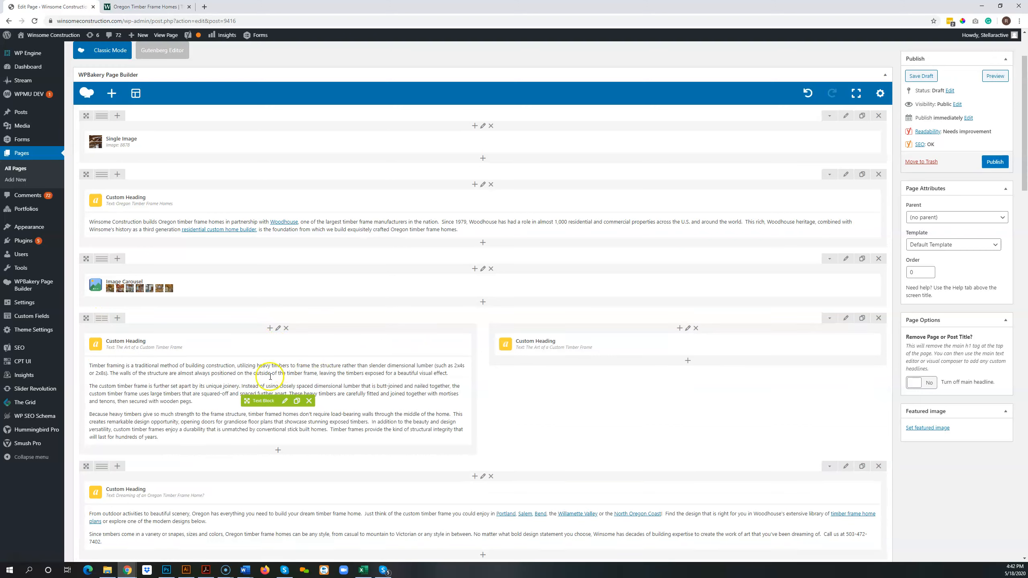
pyautogui.click(297, 400)
pyautogui.moveTo(268, 400)
pyautogui.mouseDown()
pyautogui.moveTo(562, 355)
pyautogui.moveTo(572, 432)
pyautogui.mouseUp()
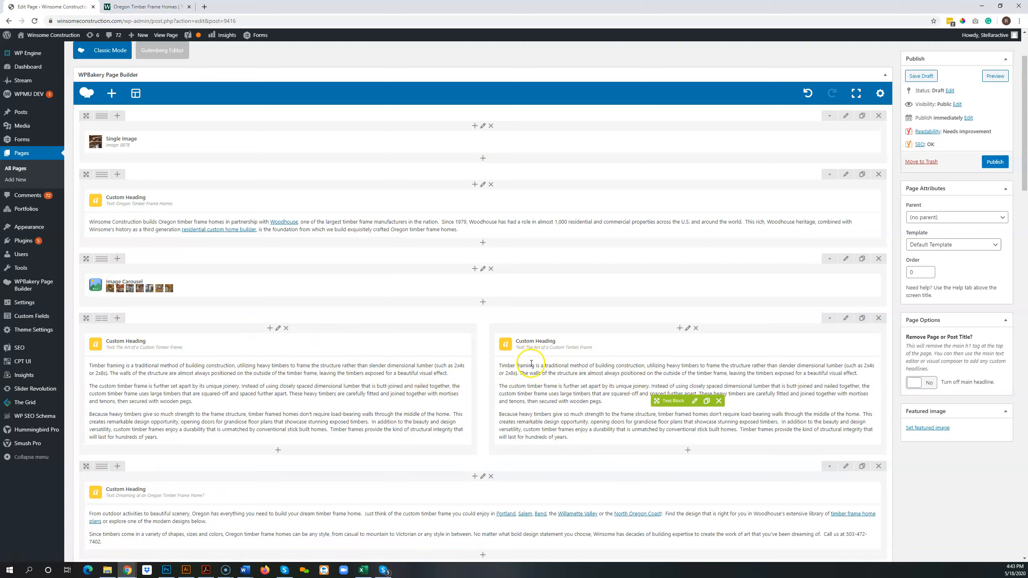
# Delete the row that holds the three video players side by side.
pyautogui.scroll(-3, 361, 324)
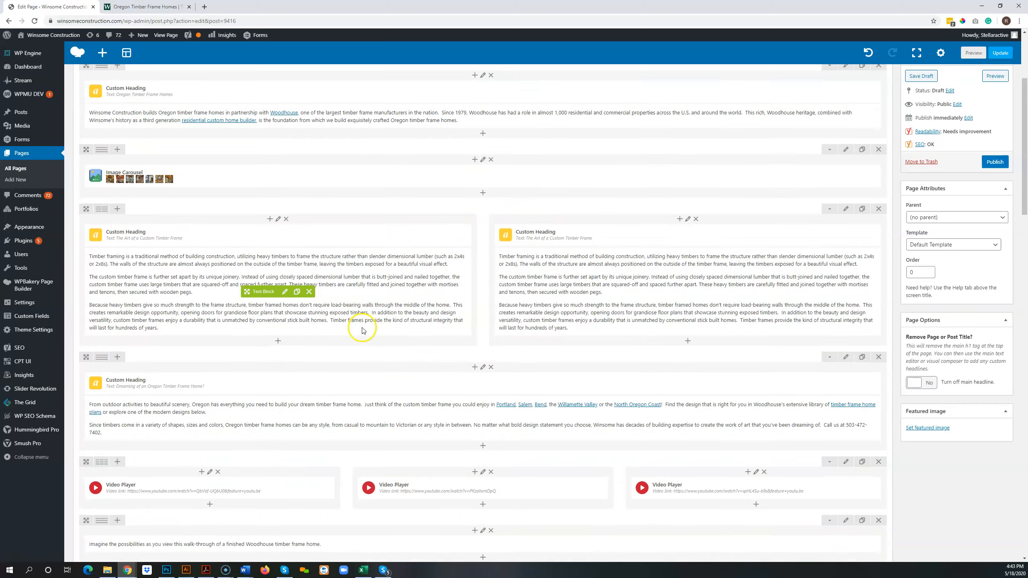
pyautogui.scroll(-2, 361, 331)
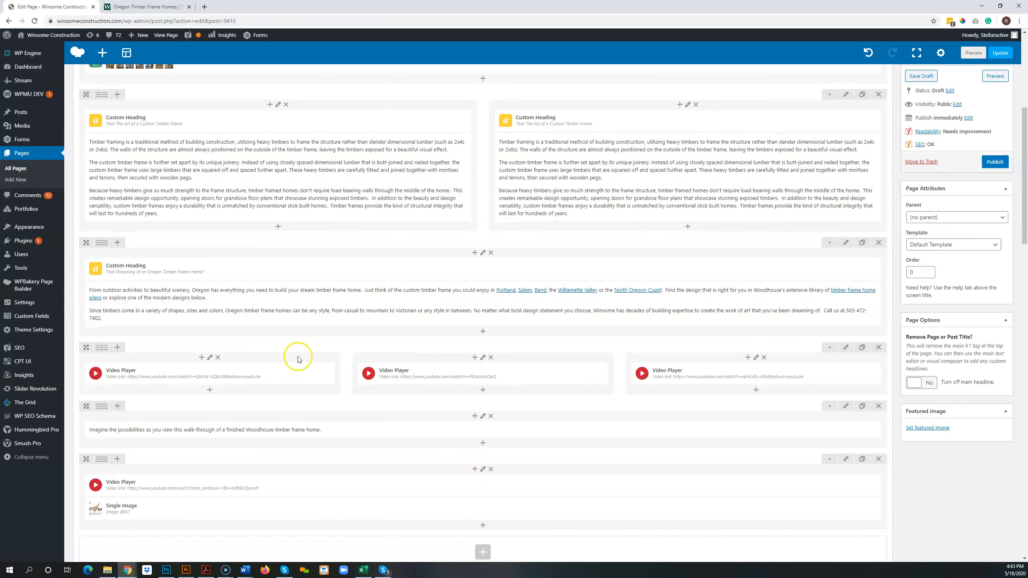
pyautogui.click(878, 348)
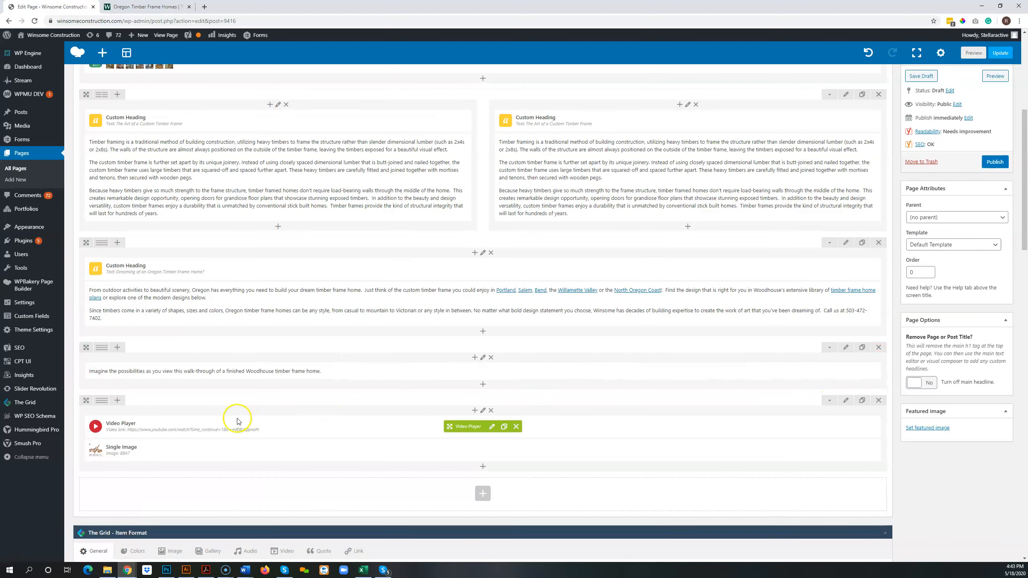
# Check the video link in the remaining video player's settings, close them unchanged and review the page's row layout.
pyautogui.click(491, 427)
pyautogui.tripleClick(305, 185)
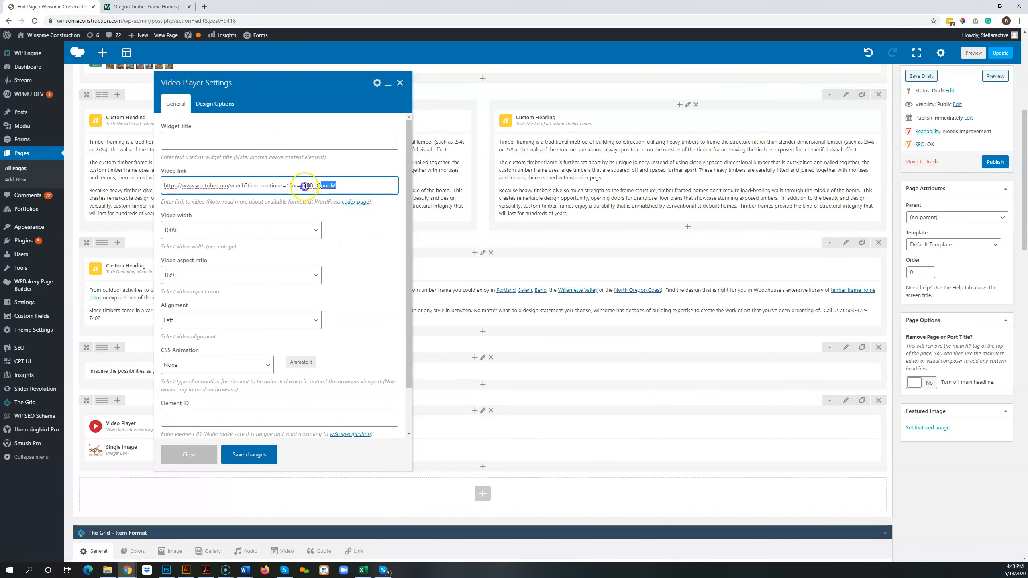
pyautogui.click(399, 83)
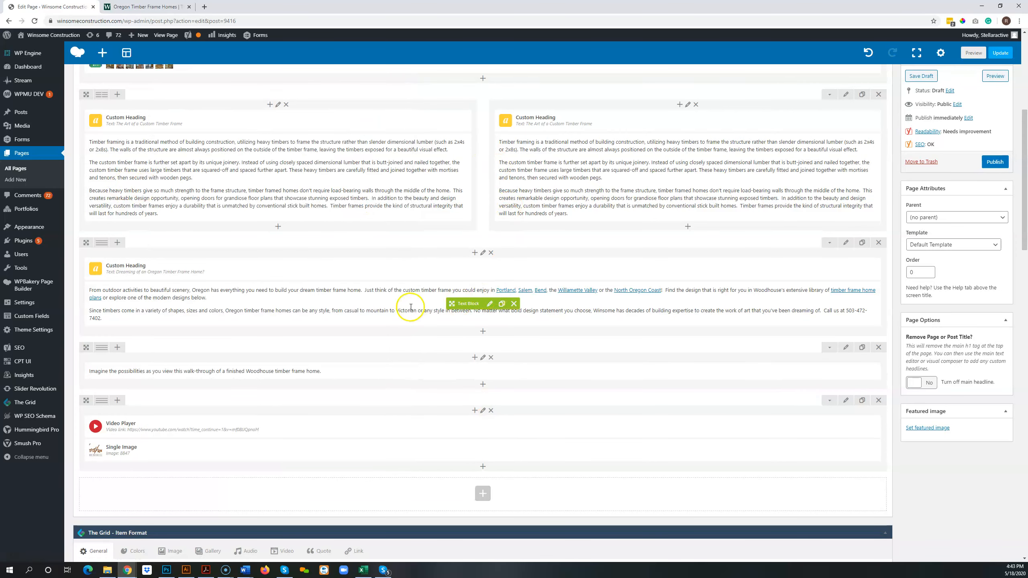
pyautogui.scroll(2, 410, 309)
pyautogui.scroll(6, 410, 309)
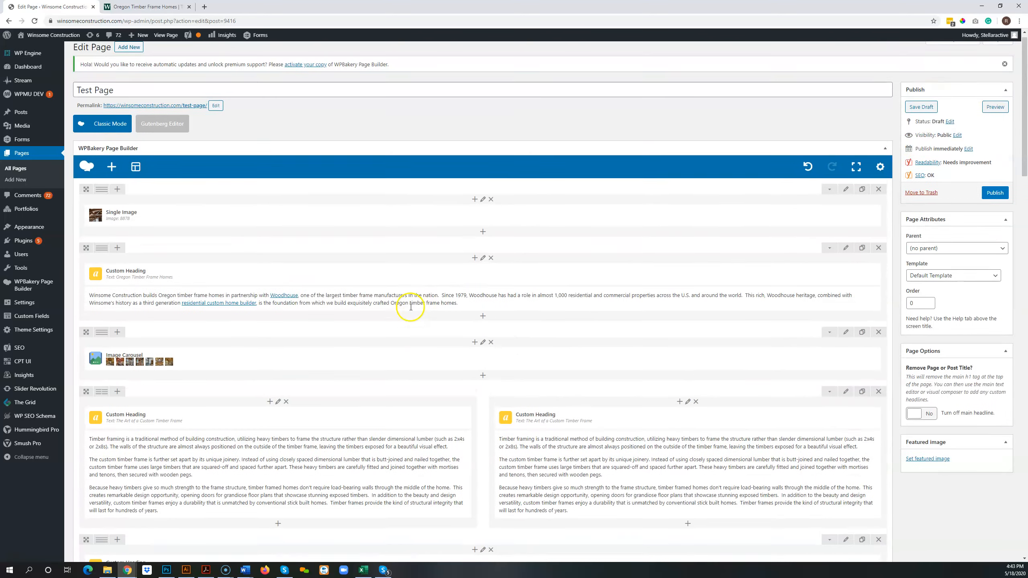
pyautogui.scroll(-2, 410, 310)
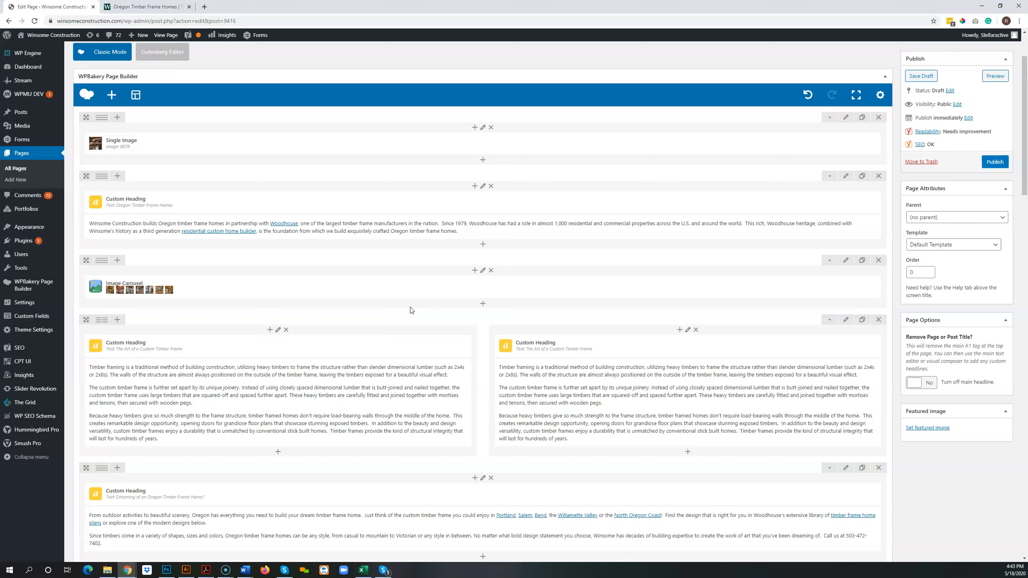
# Open the Test Page draft's front-end view in a new browser tab and switch to it.
pyautogui.scroll(-2, 410, 309)
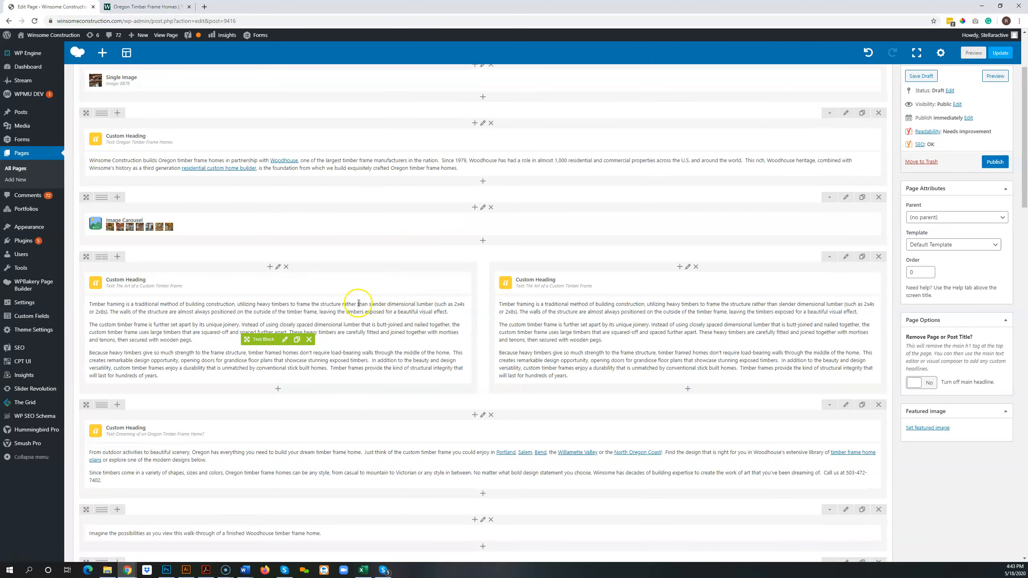
pyautogui.scroll(4, 441, 207)
pyautogui.moveTo(193, 37)
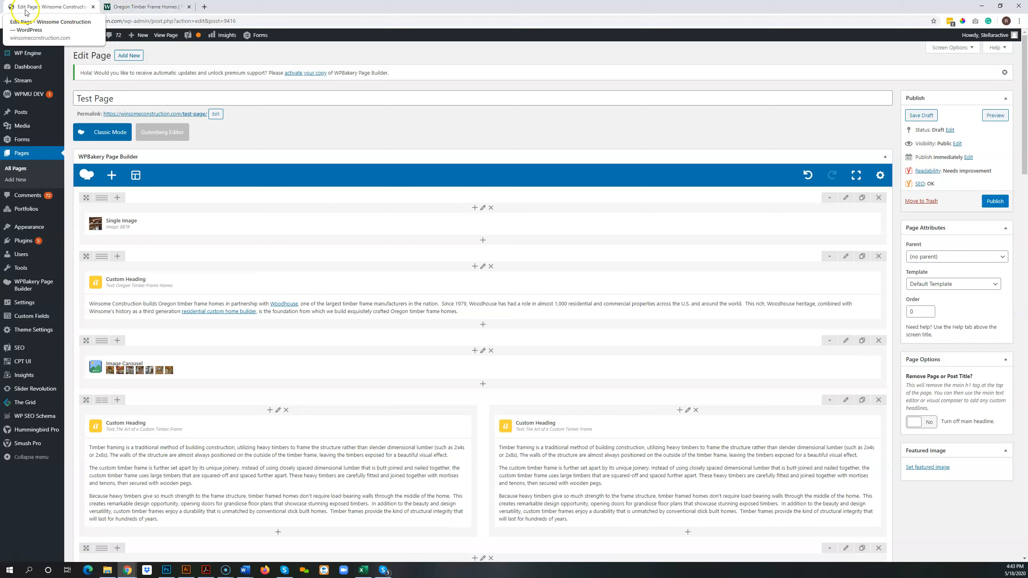
pyautogui.rightClick(167, 36)
pyautogui.click(202, 42)
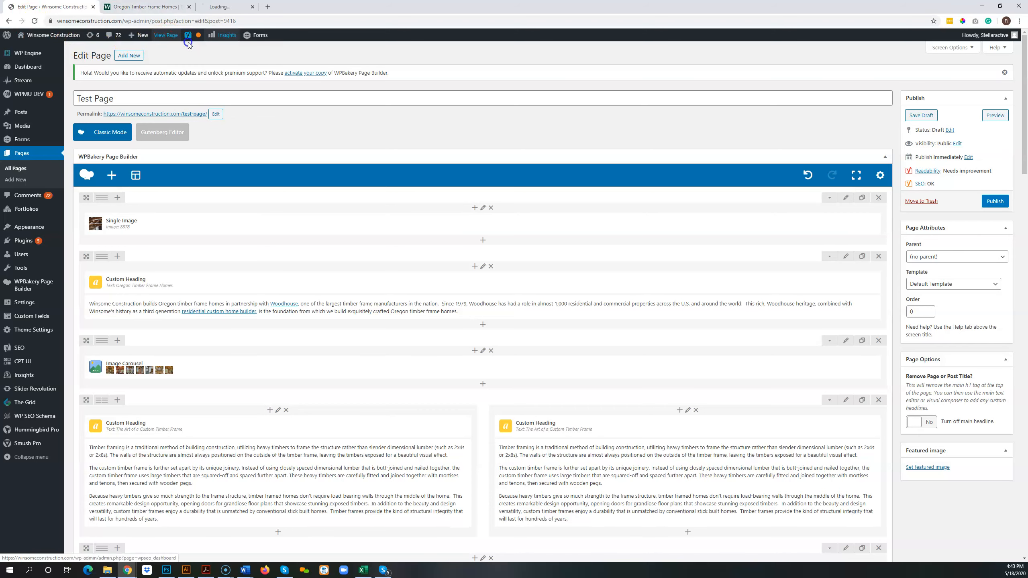
pyautogui.click(227, 6)
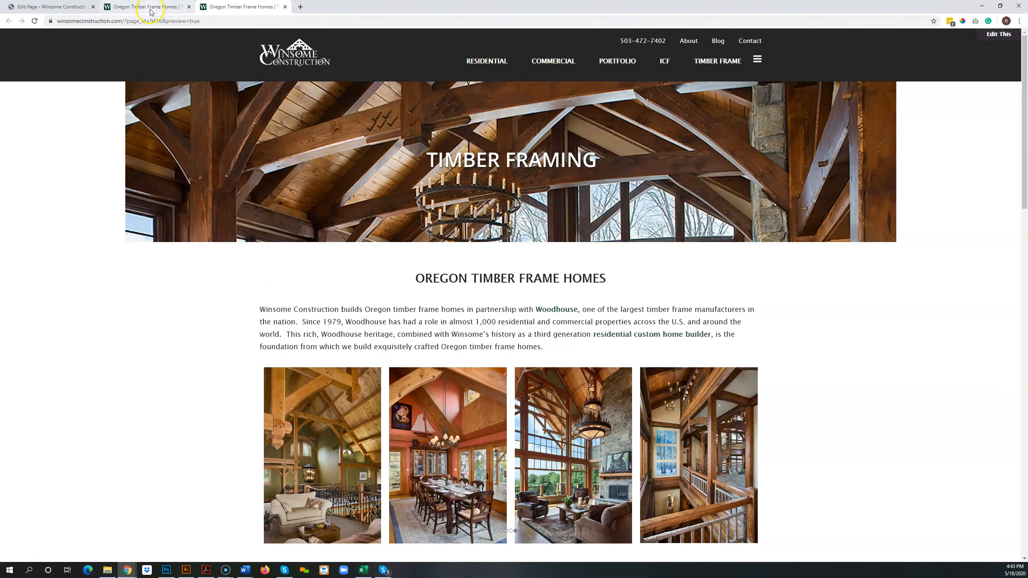
# Examine the draft's layout from banner to videos, including the two-column timber frame row, and compare it with the published Oregon Timber Frame Homes page.
pyautogui.scroll(-5, 309, 167)
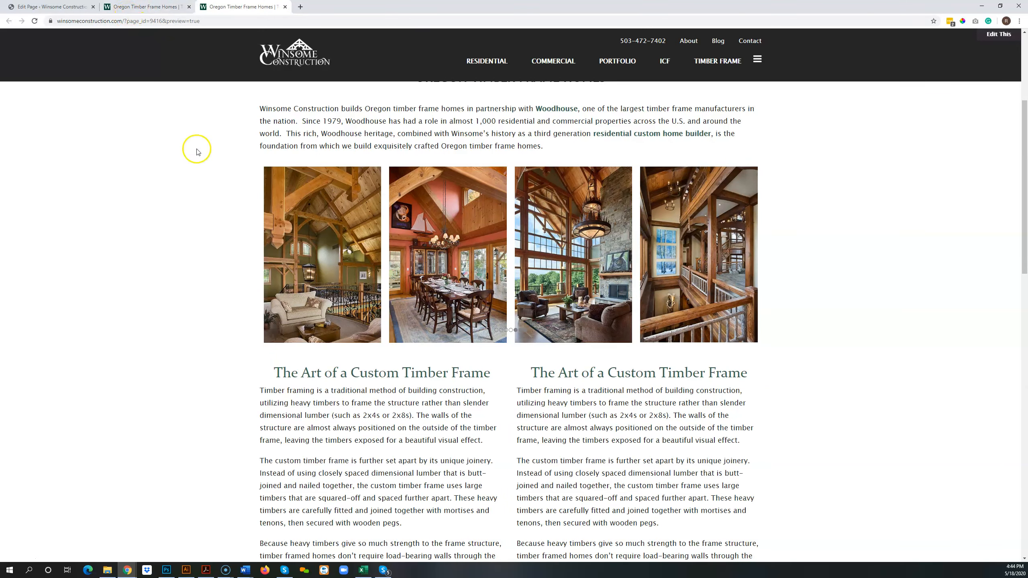
pyautogui.scroll(5, 195, 150)
pyautogui.scroll(-4, 201, 153)
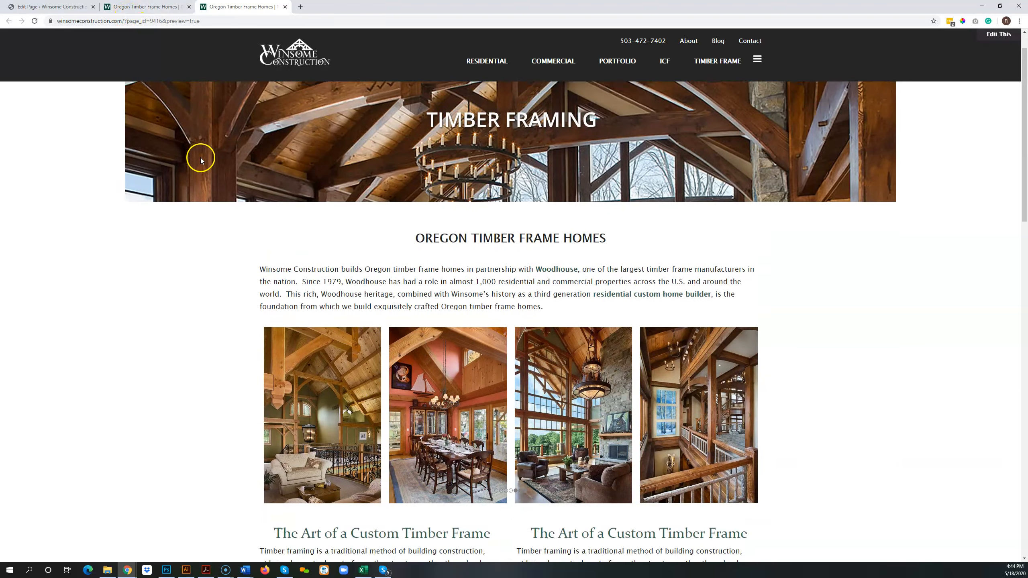
pyautogui.scroll(-3, 559, 263)
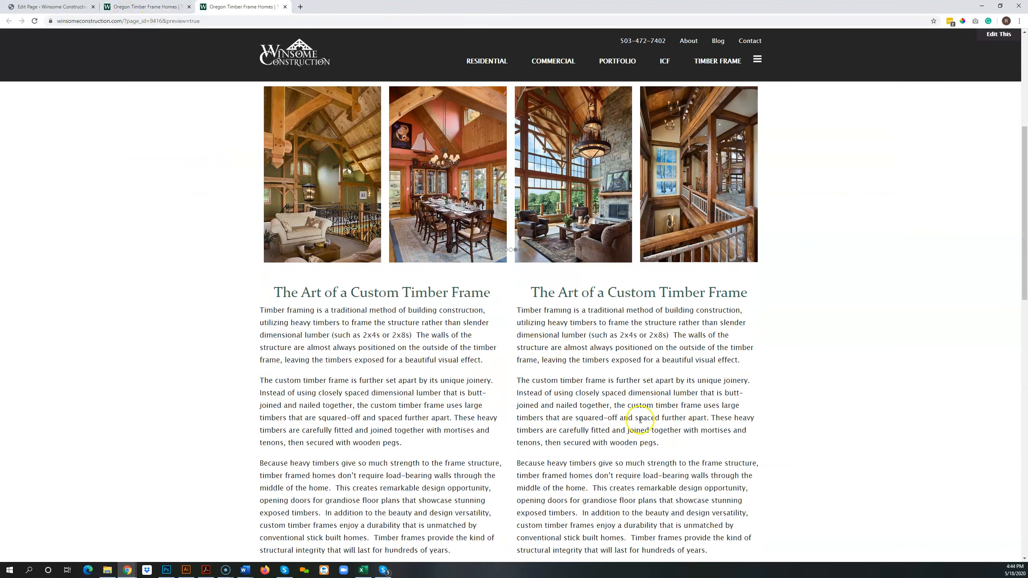
pyautogui.scroll(-3, 678, 455)
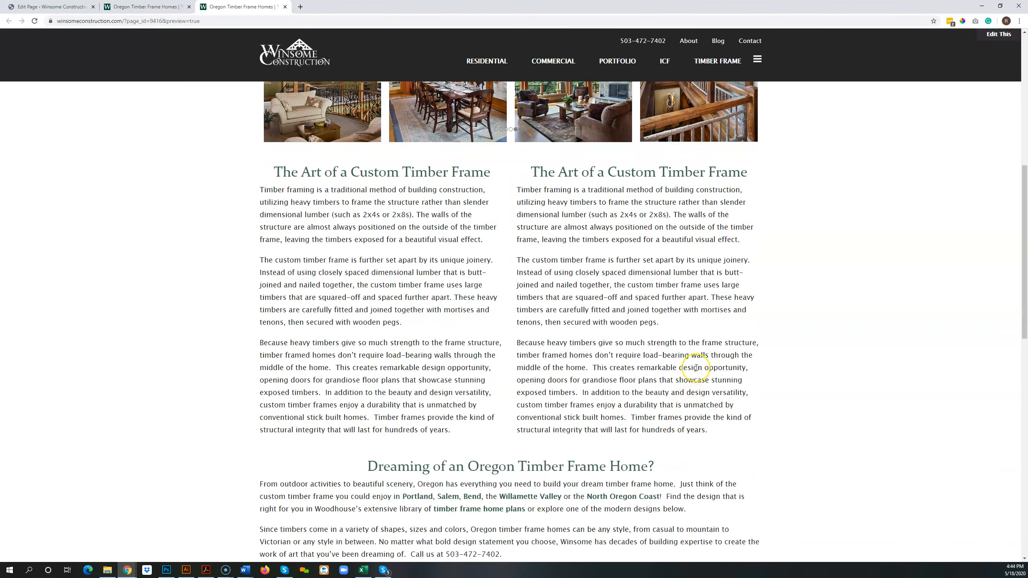
pyautogui.scroll(5, 695, 368)
pyautogui.scroll(-13, 769, 360)
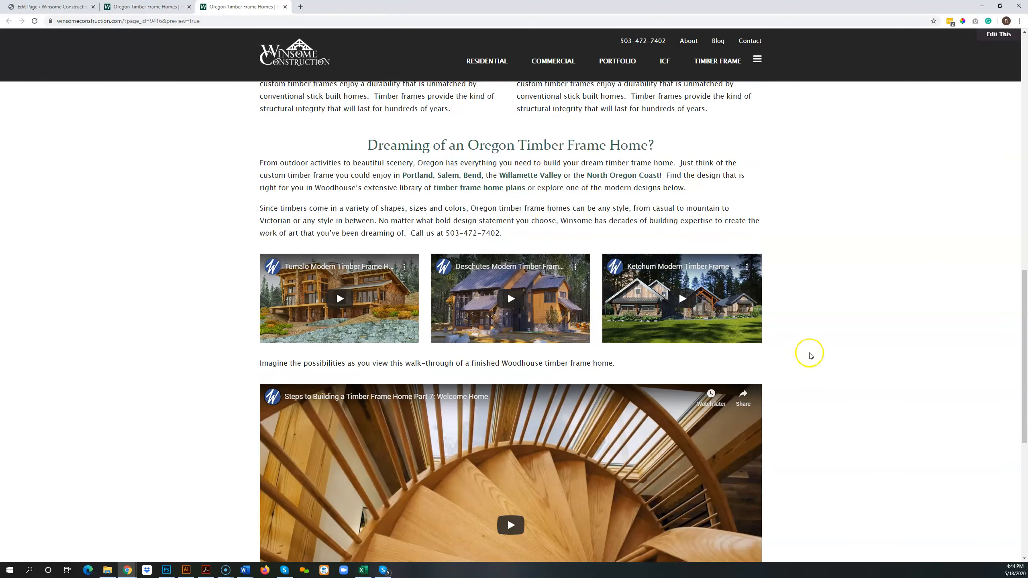
pyautogui.scroll(-5, 810, 356)
pyautogui.scroll(20, 809, 354)
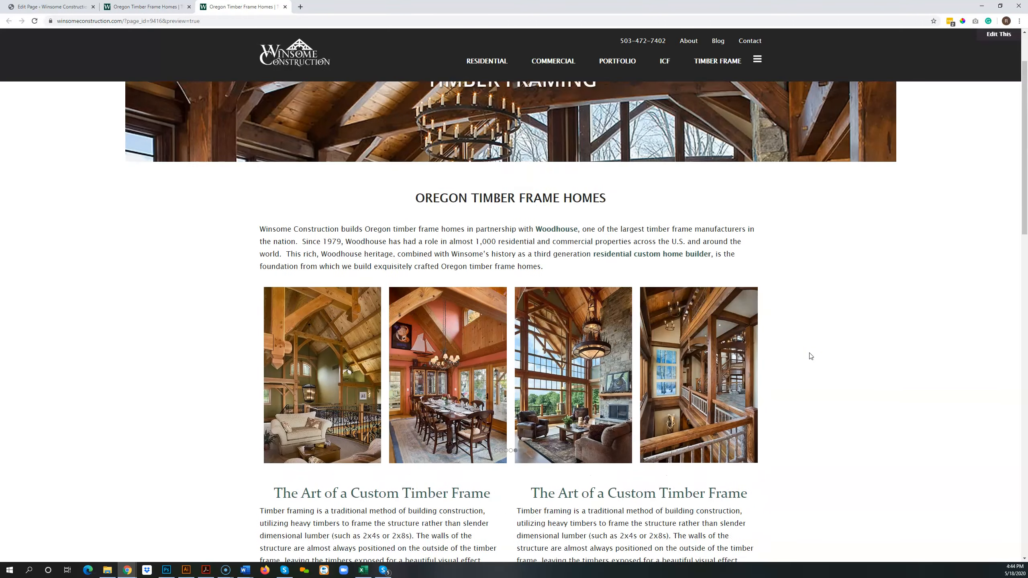
pyautogui.scroll(2, 811, 356)
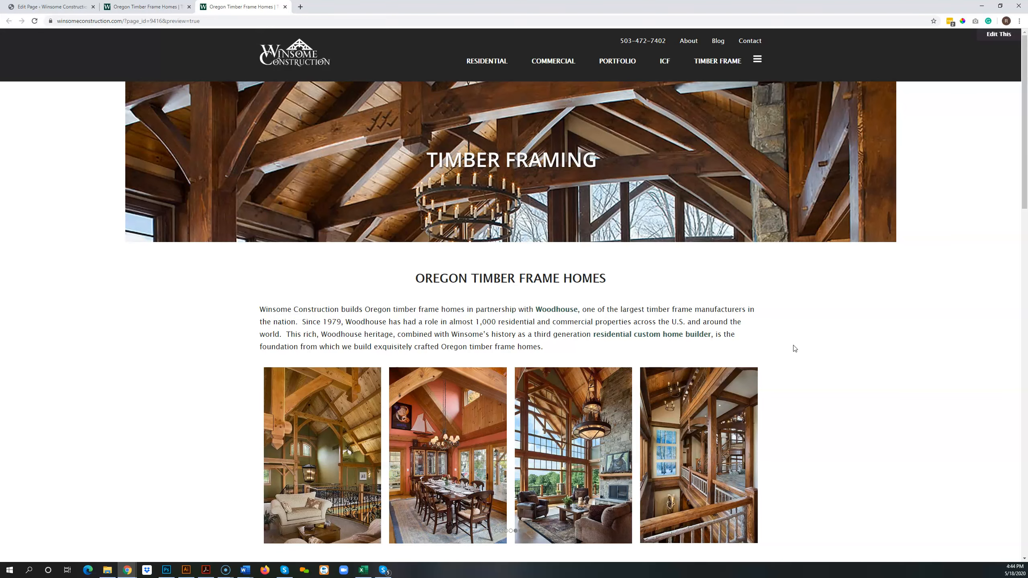
pyautogui.scroll(-1, 795, 349)
pyautogui.scroll(1, 795, 348)
pyautogui.scroll(-1, 795, 348)
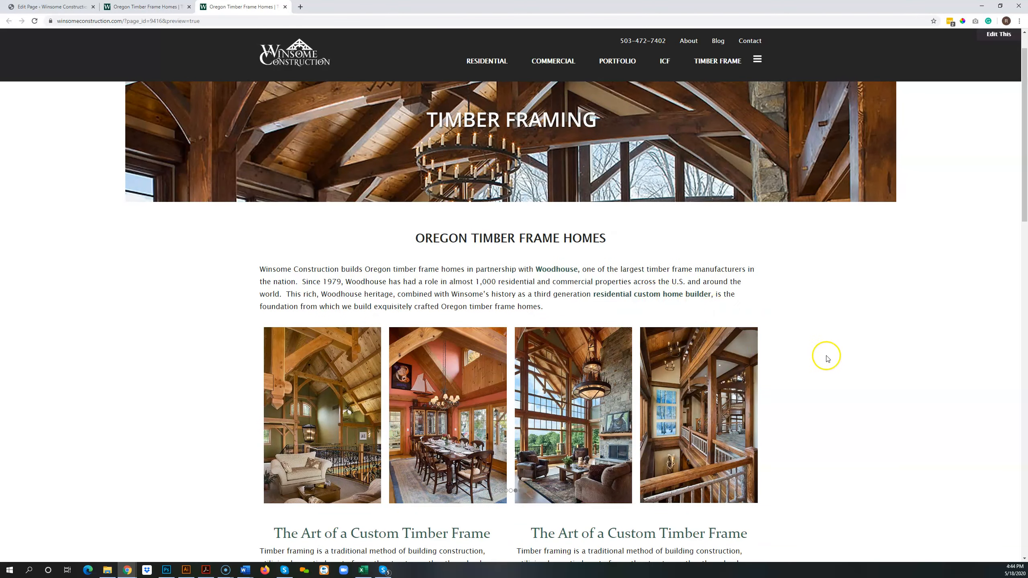
pyautogui.scroll(-3, 827, 358)
pyautogui.scroll(-2, 831, 362)
pyautogui.scroll(6, 830, 360)
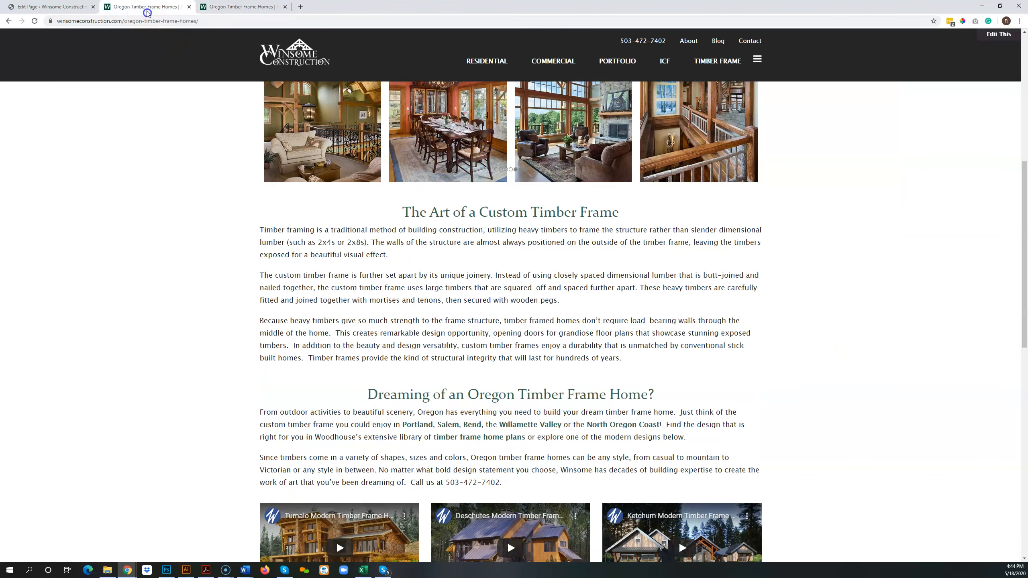
# Return to the Test Page editor and save the page as a draft.
pyautogui.click(74, 6)
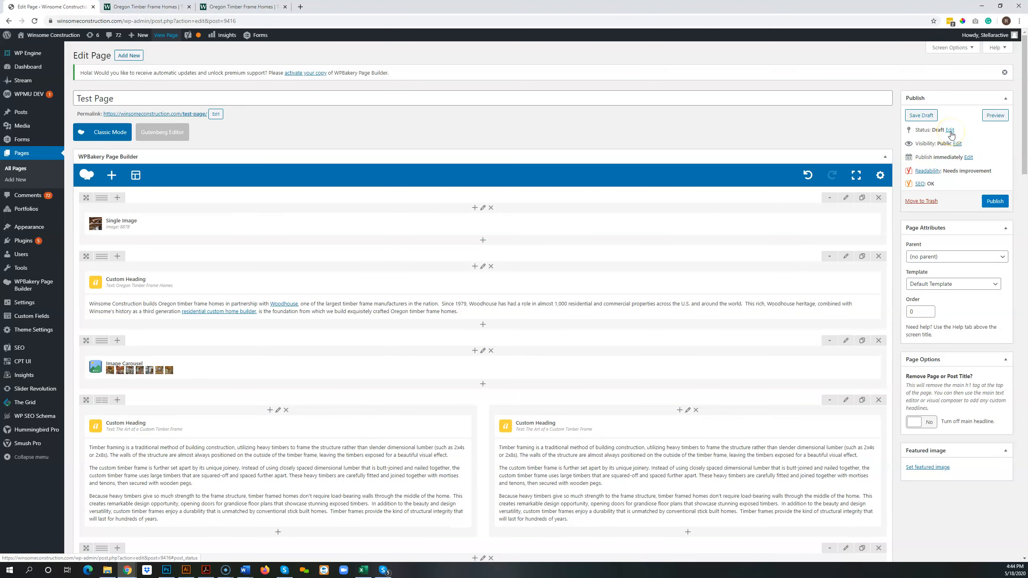
pyautogui.click(923, 116)
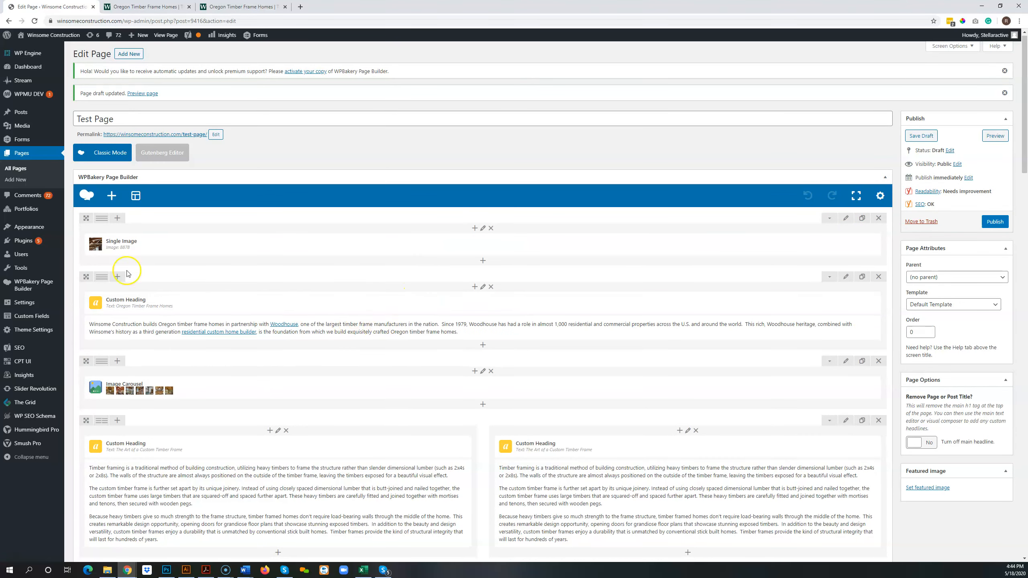
# Split the Oregon Timber Frame Homes row into three equal columns, place copies of its heading and text block in the second, and save the draft.
pyautogui.moveTo(101, 281)
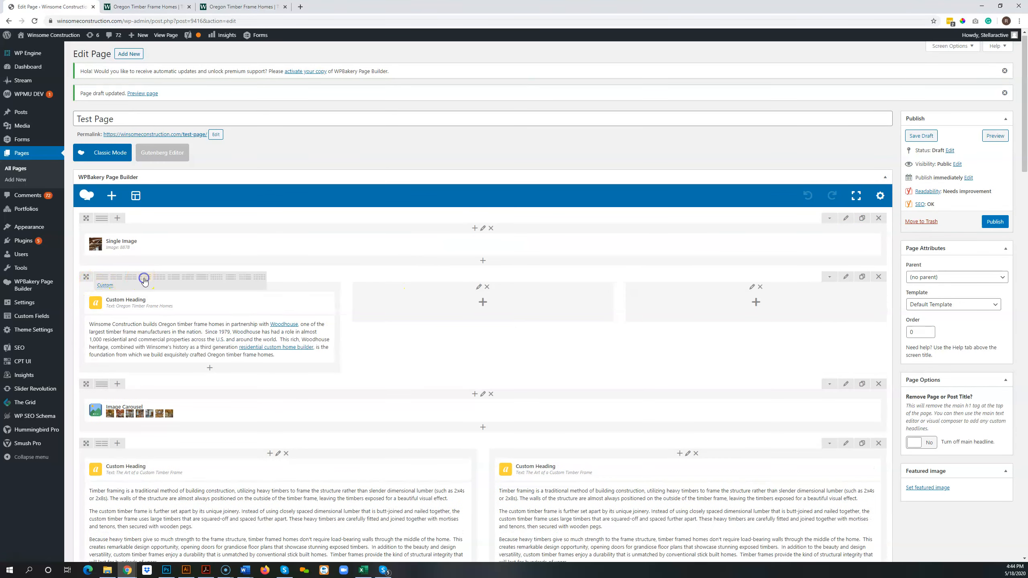
pyautogui.click(145, 277)
pyautogui.moveTo(203, 302); pyautogui.dragTo(483, 303)
pyautogui.click(226, 340)
pyautogui.moveTo(194, 338)
pyautogui.mouseDown()
pyautogui.moveTo(505, 305)
pyautogui.moveTo(481, 336)
pyautogui.mouseUp()
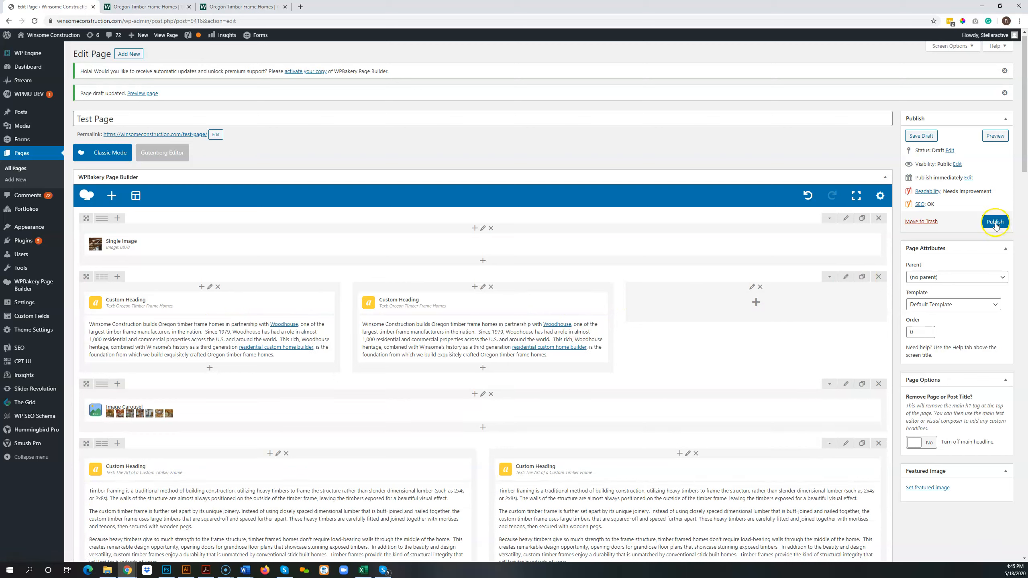
pyautogui.click(915, 137)
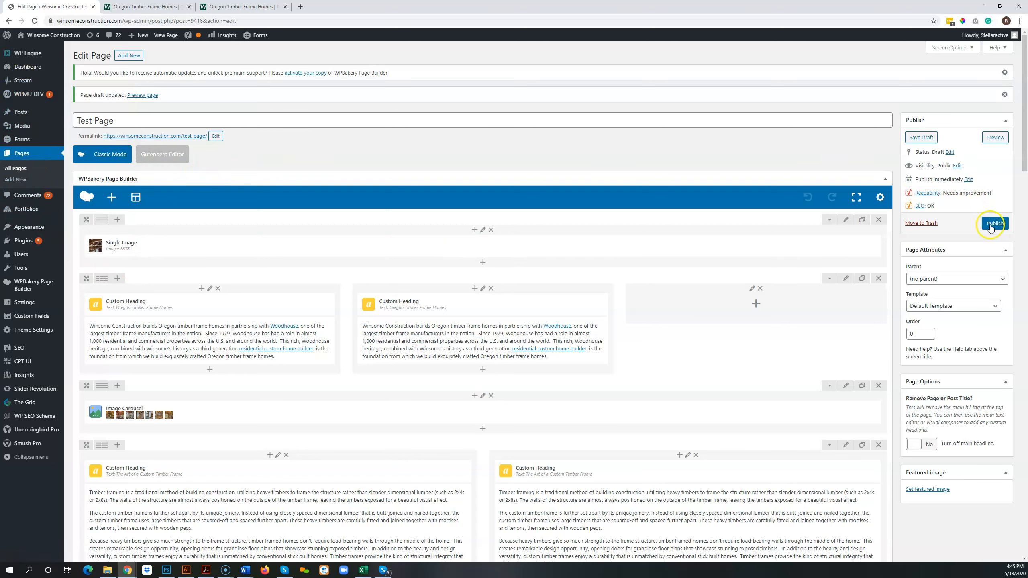
# Open the site's menu editor and view the list of editable menus, keeping Primary Menu selected.
pyautogui.moveTo(23, 228)
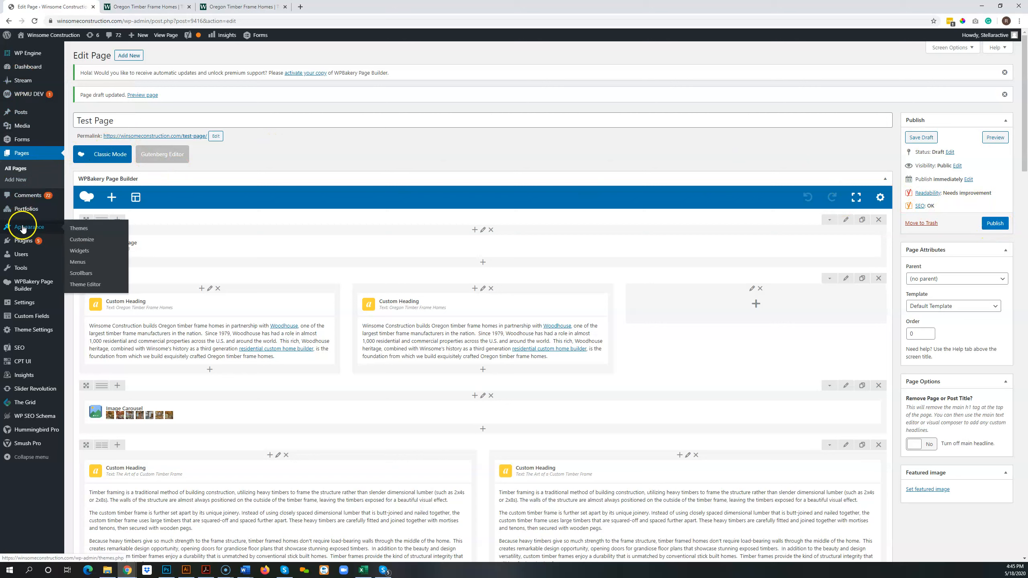
pyautogui.click(85, 273)
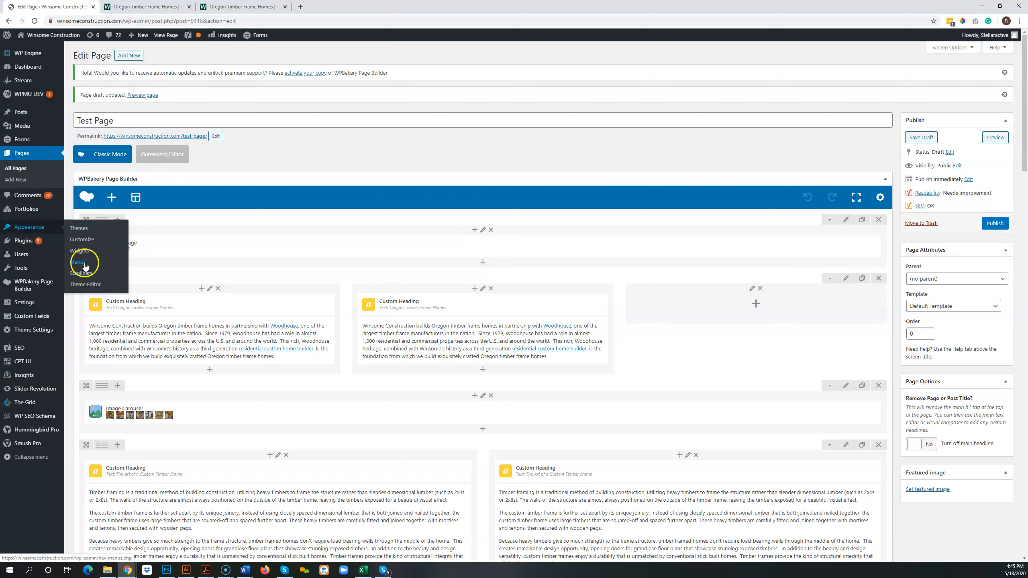
pyautogui.click(167, 267)
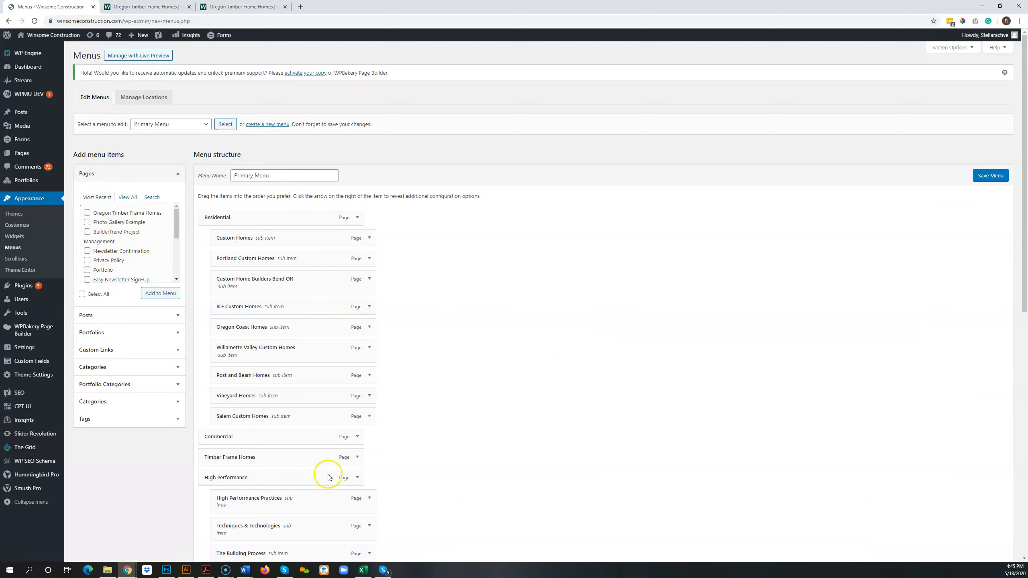
pyautogui.click(206, 123)
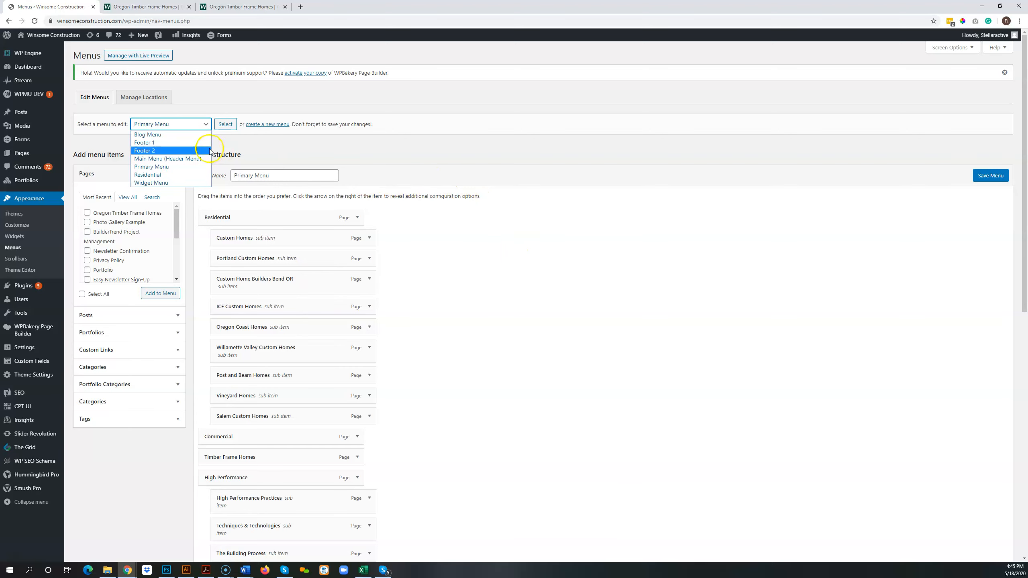
pyautogui.click(387, 161)
# View the website's slide-out navigation menu in the draft preview, then return to the menu editor.
pyautogui.click(226, 7)
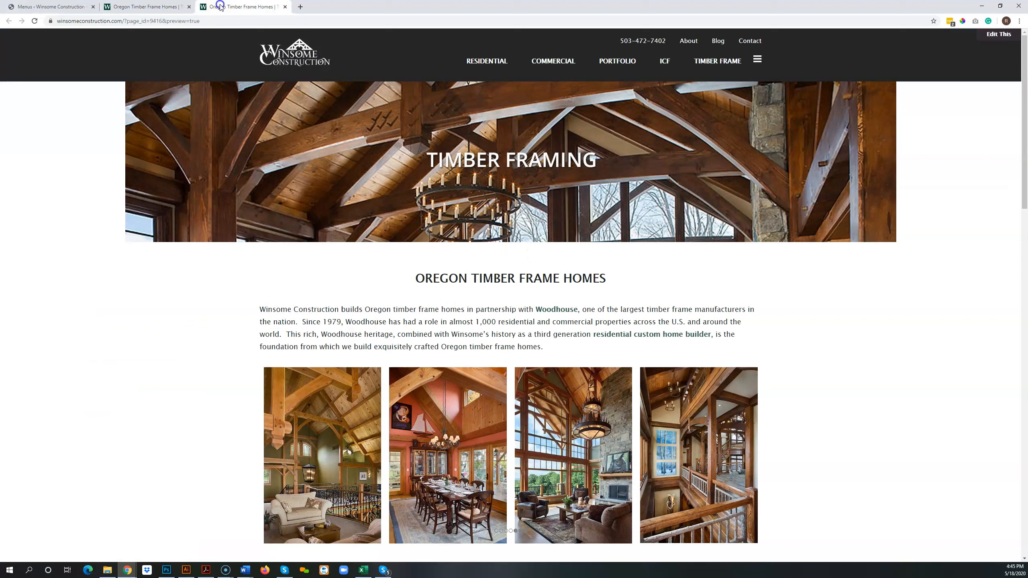
pyautogui.click(757, 59)
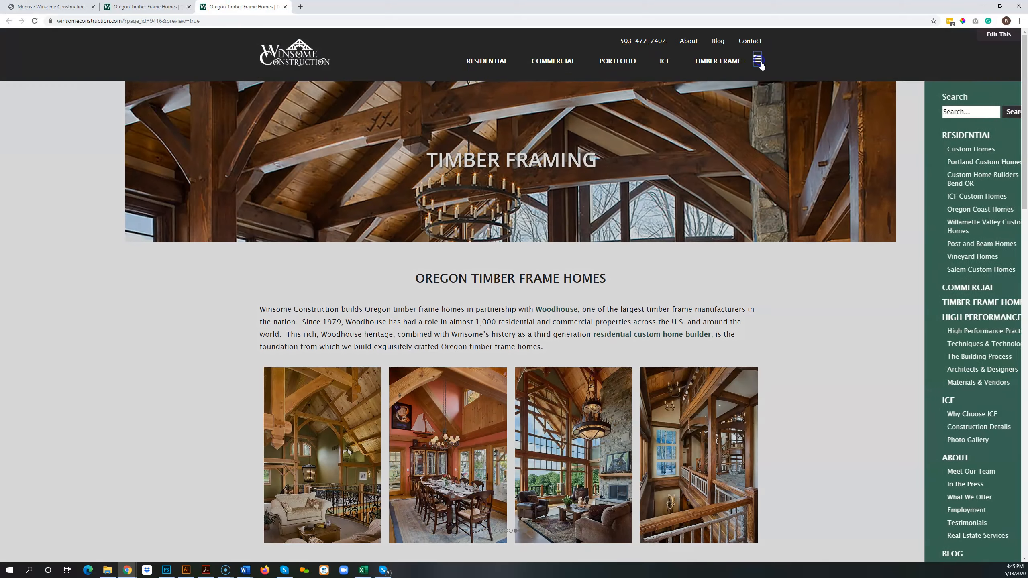
pyautogui.click(126, 7)
pyautogui.click(75, 8)
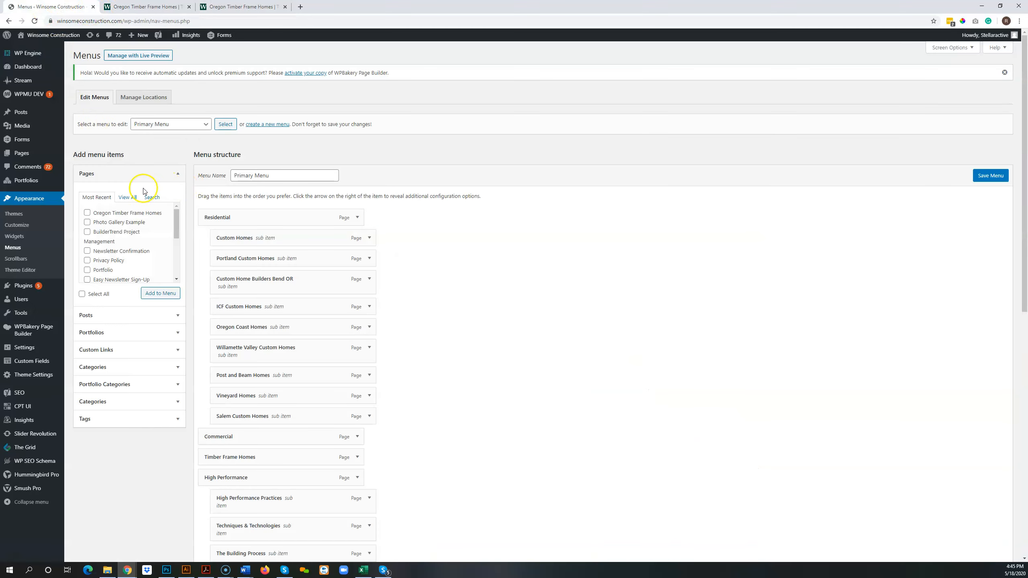
# Browse all pages available as menu items, then search them for "test" and look through the list.
pyautogui.click(127, 200)
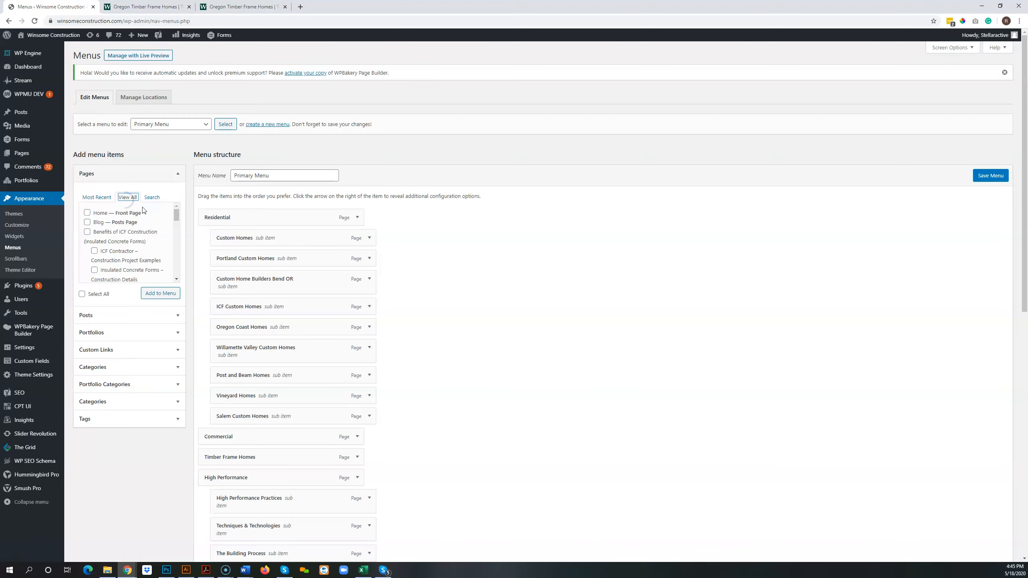
pyautogui.moveTo(176, 216); pyautogui.dragTo(173, 270)
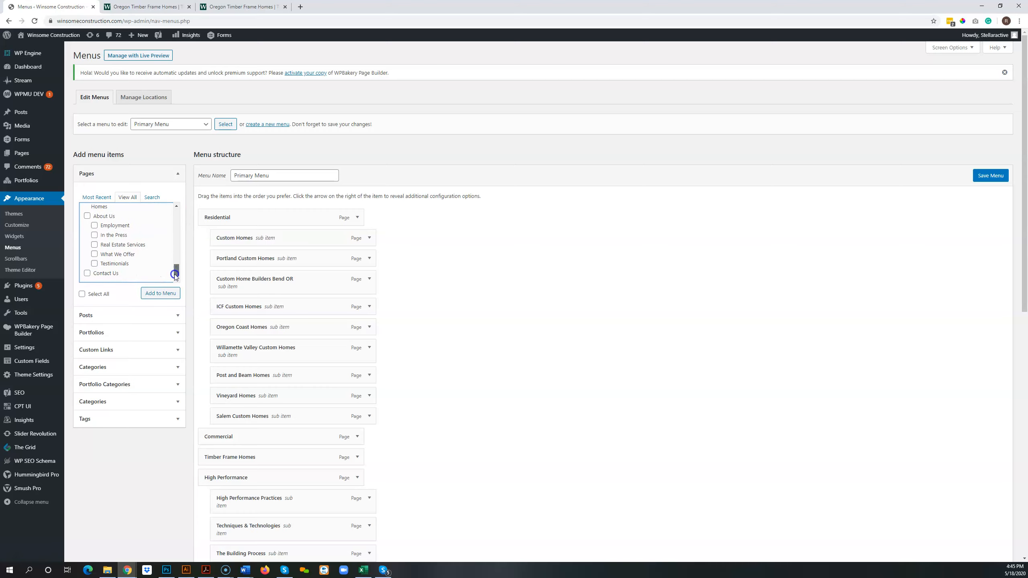
pyautogui.click(157, 202)
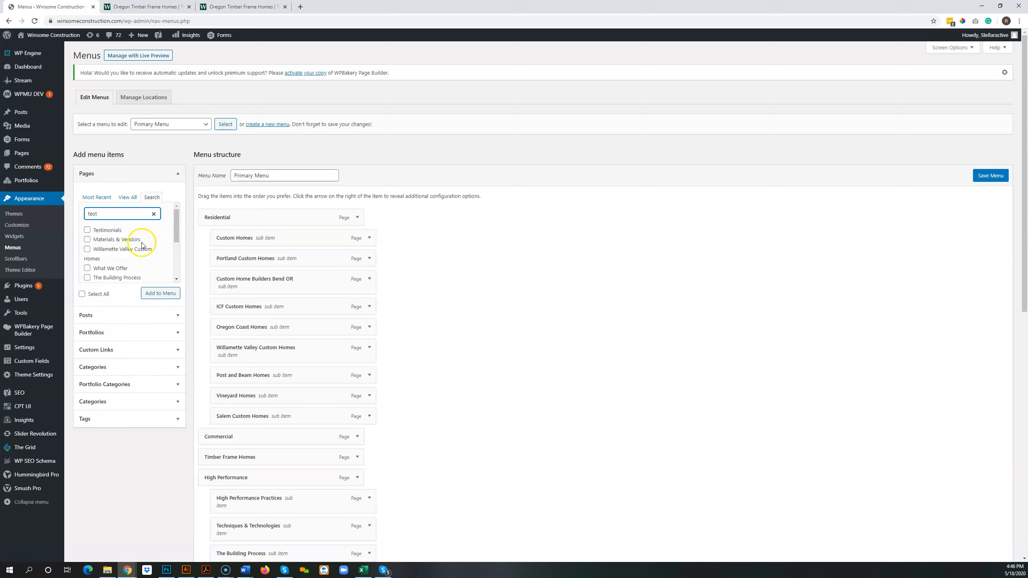
pyautogui.moveTo(174, 225); pyautogui.dragTo(171, 275)
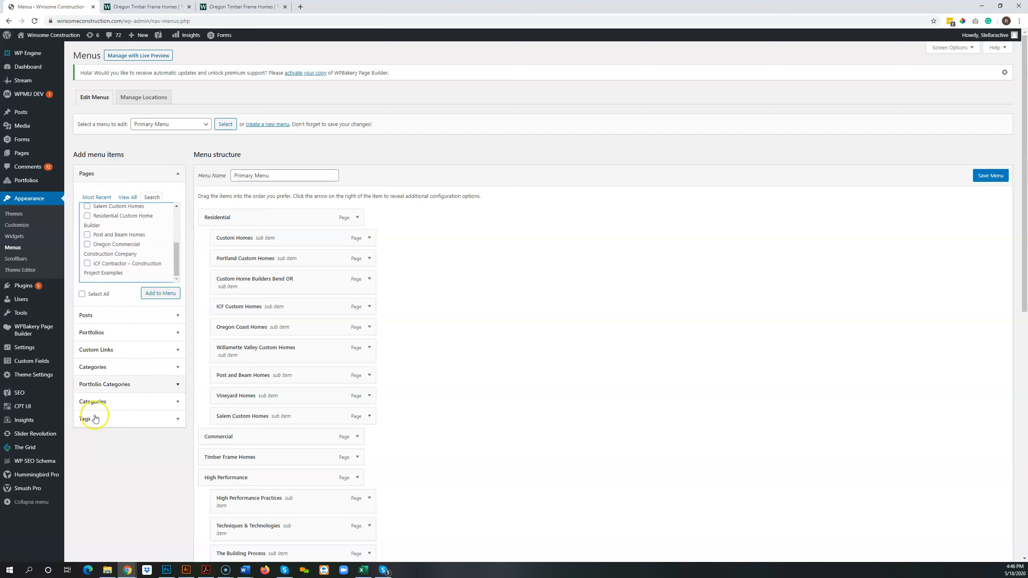
# Open the Pages list in a new browser tab and open the Test Page draft for editing.
pyautogui.click(156, 7)
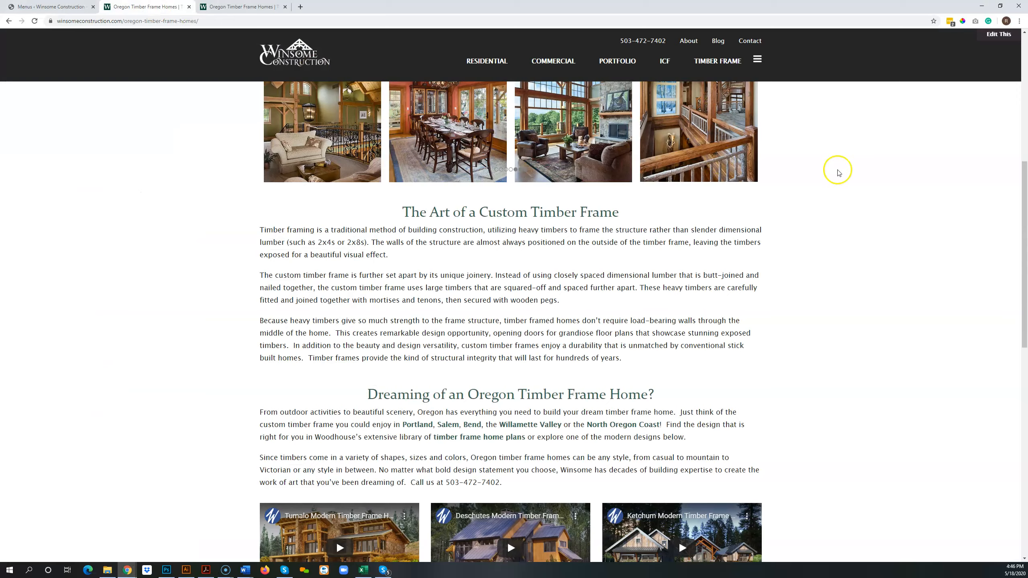
pyautogui.click(235, 7)
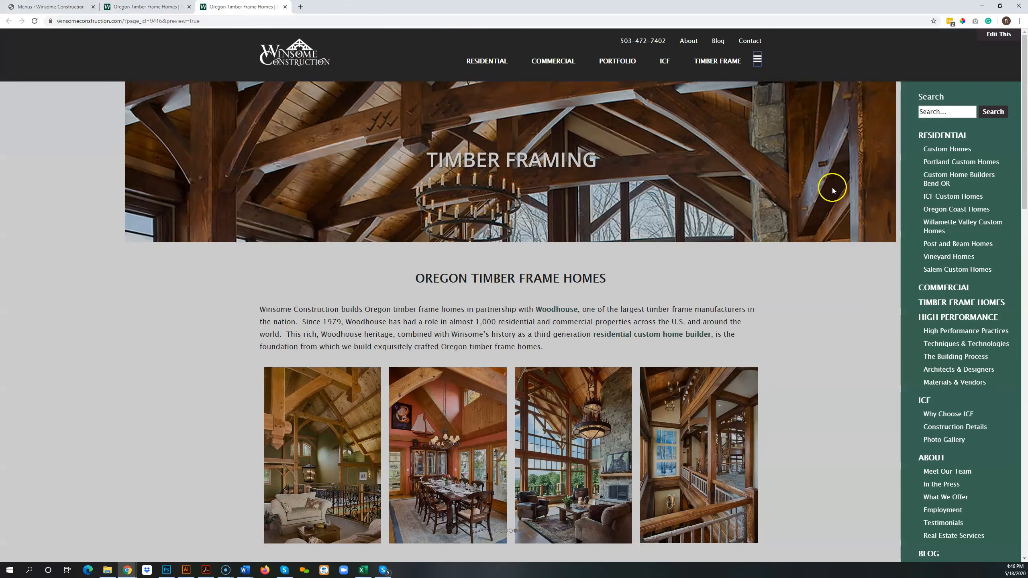
pyautogui.click(54, 7)
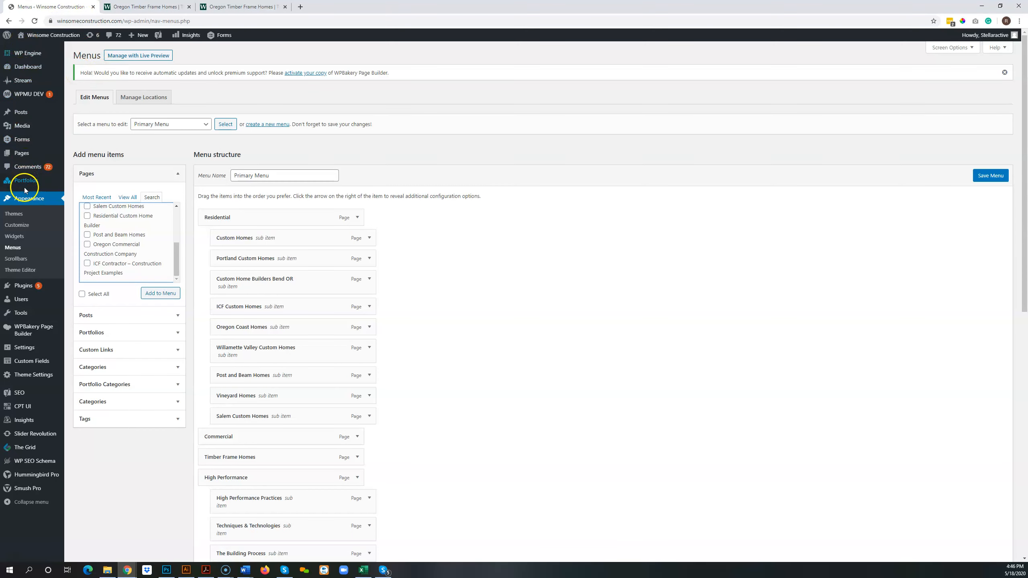
pyautogui.rightClick(20, 154)
pyautogui.click(43, 159)
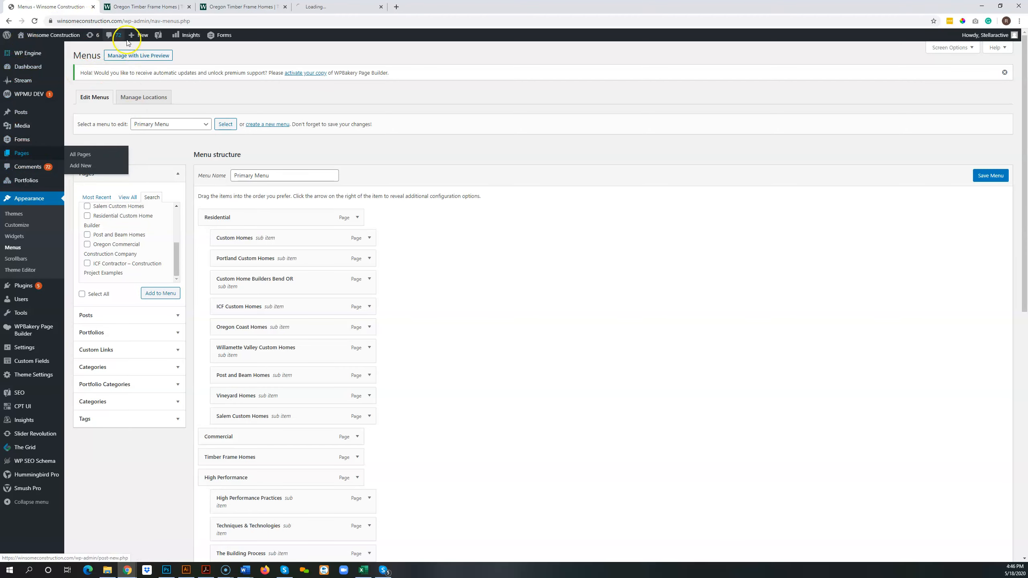
pyautogui.click(336, 6)
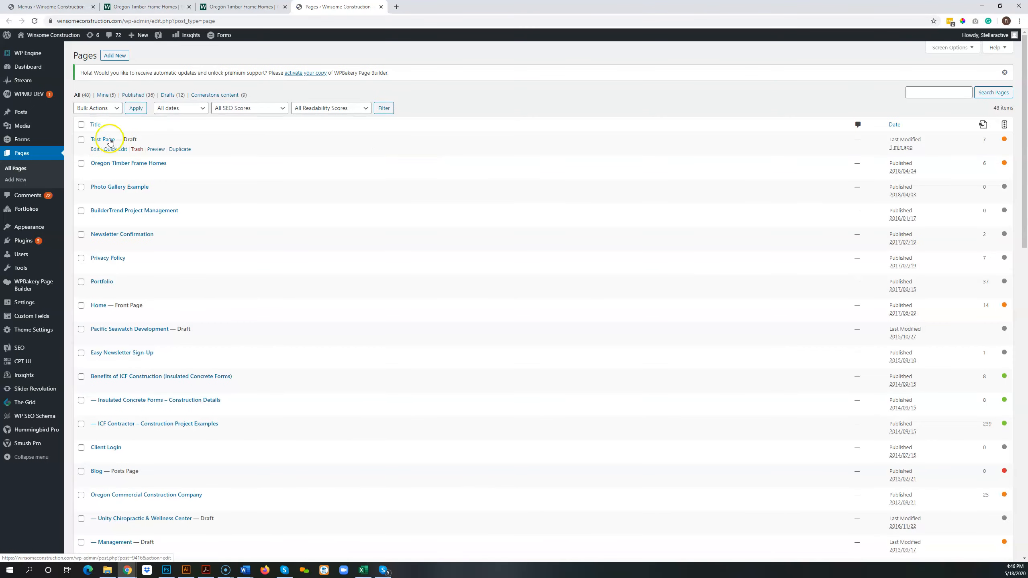
pyautogui.click(95, 149)
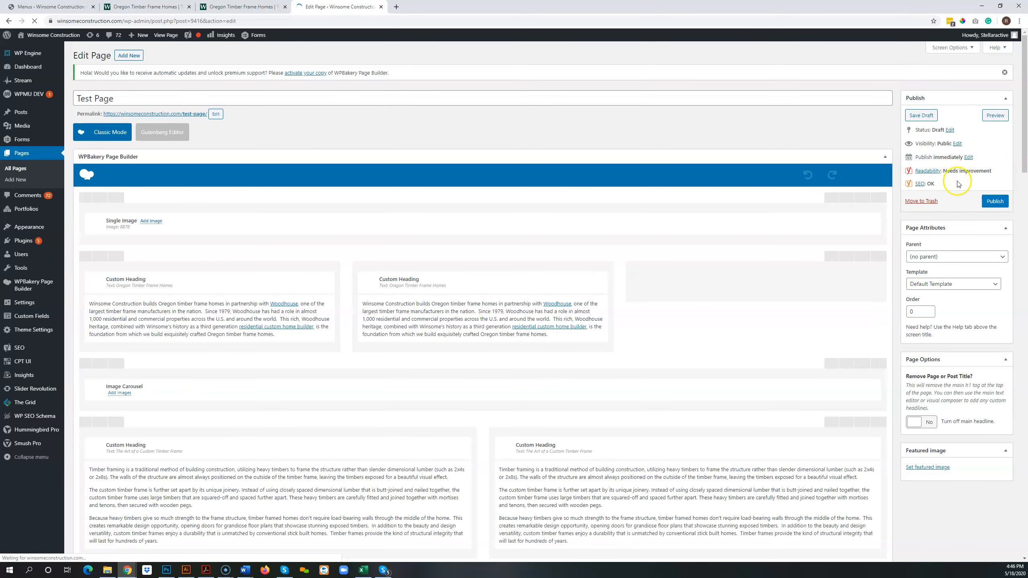
# Publish Test Page, then return to the menu editor and add it to the Primary Menu from the most recent pages.
pyautogui.click(994, 202)
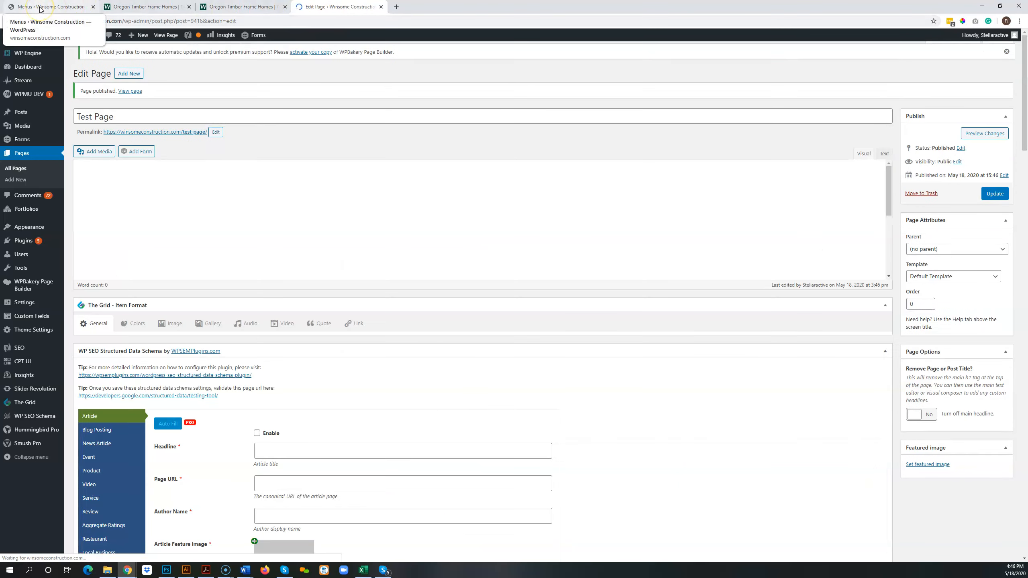
pyautogui.click(40, 8)
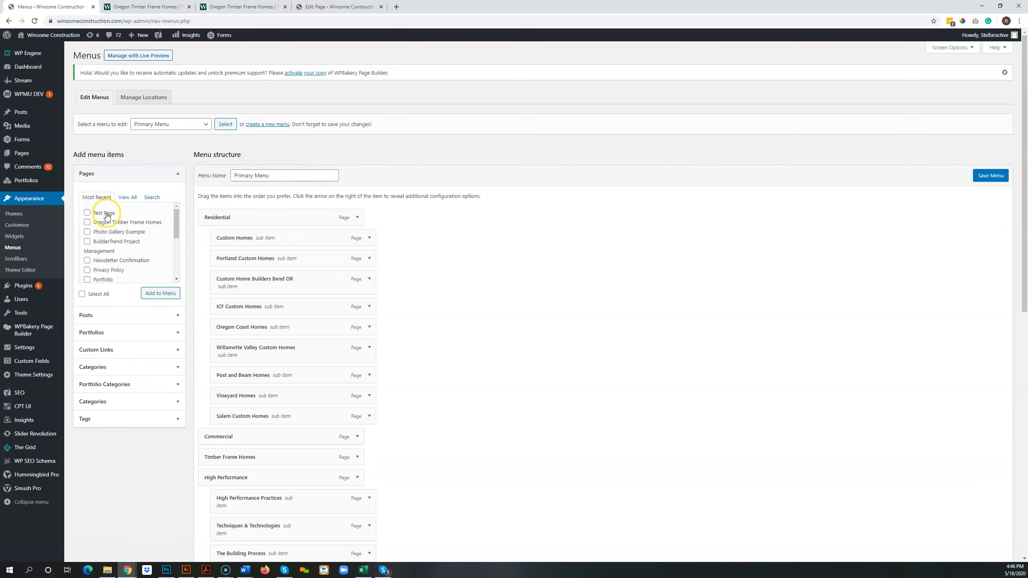
pyautogui.scroll(-2, 144, 215)
pyautogui.click(158, 218)
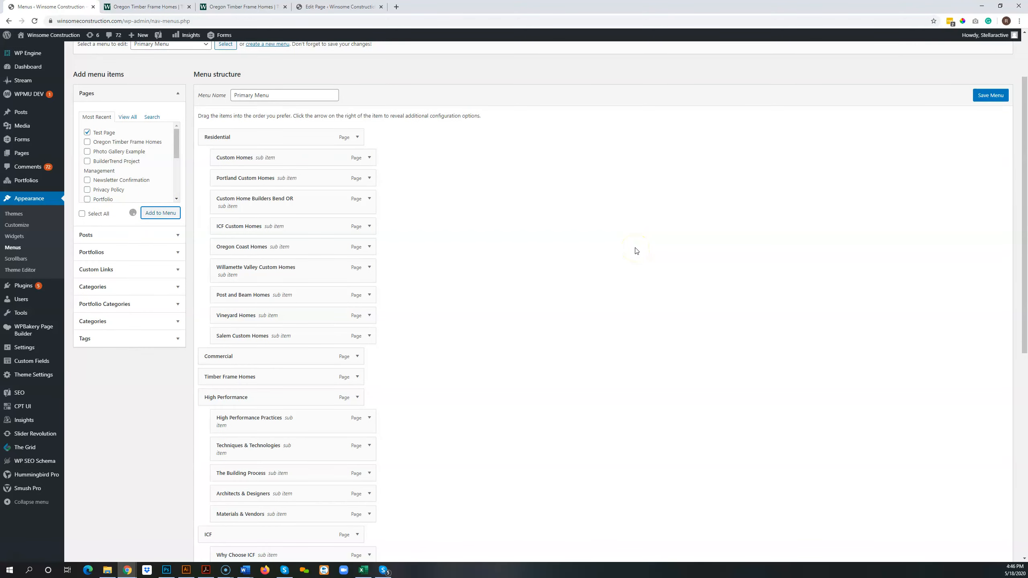
# Move the Test Page item under High Performance as the first sub item, above High Performance Practices, and save the menu.
pyautogui.scroll(-10, 636, 251)
pyautogui.click(304, 412)
pyautogui.moveTo(259, 414); pyautogui.dragTo(269, 249)
pyautogui.scroll(4, 348, 303)
pyautogui.moveTo(254, 415); pyautogui.dragTo(255, 188)
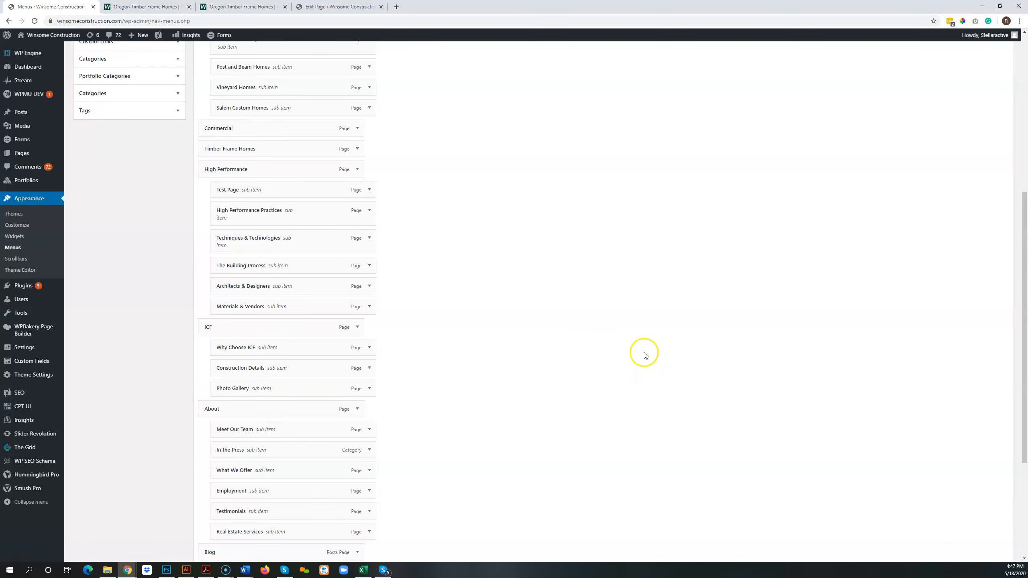
pyautogui.scroll(-5, 931, 456)
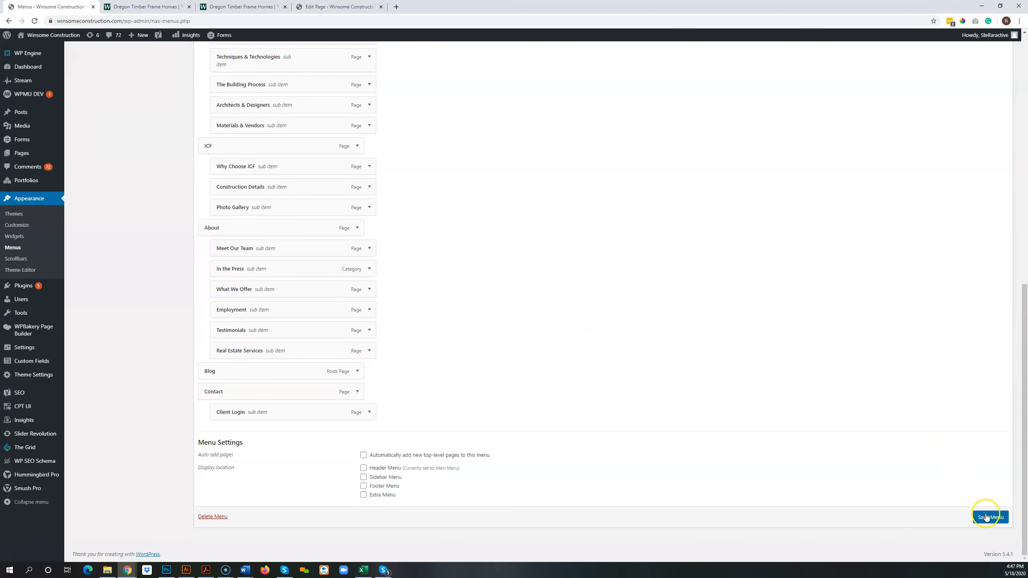
pyautogui.click(986, 517)
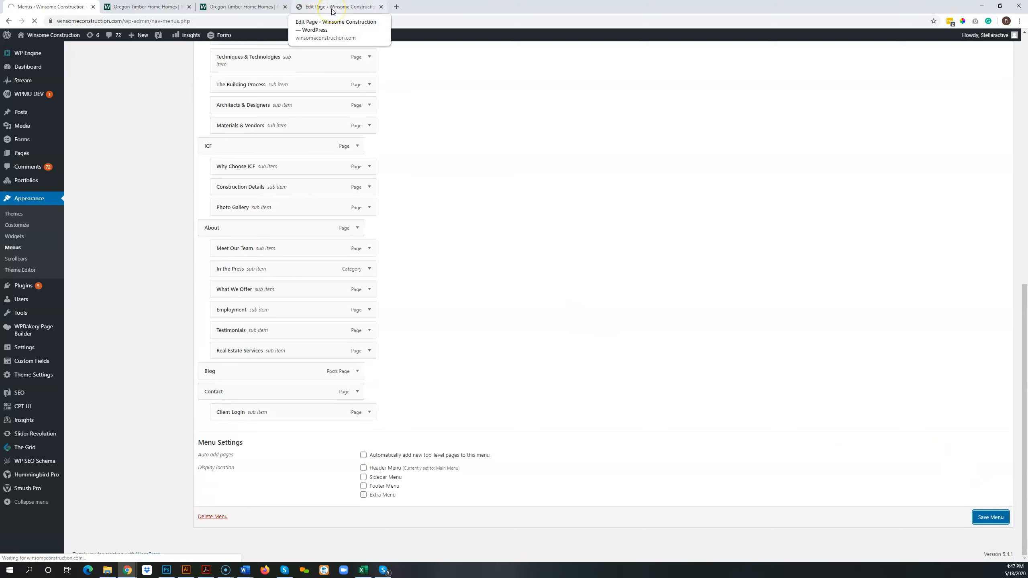
# Reload the Test Page on the website, check the slide-out navigation menu for its entry, and close the menu.
pyautogui.click(243, 7)
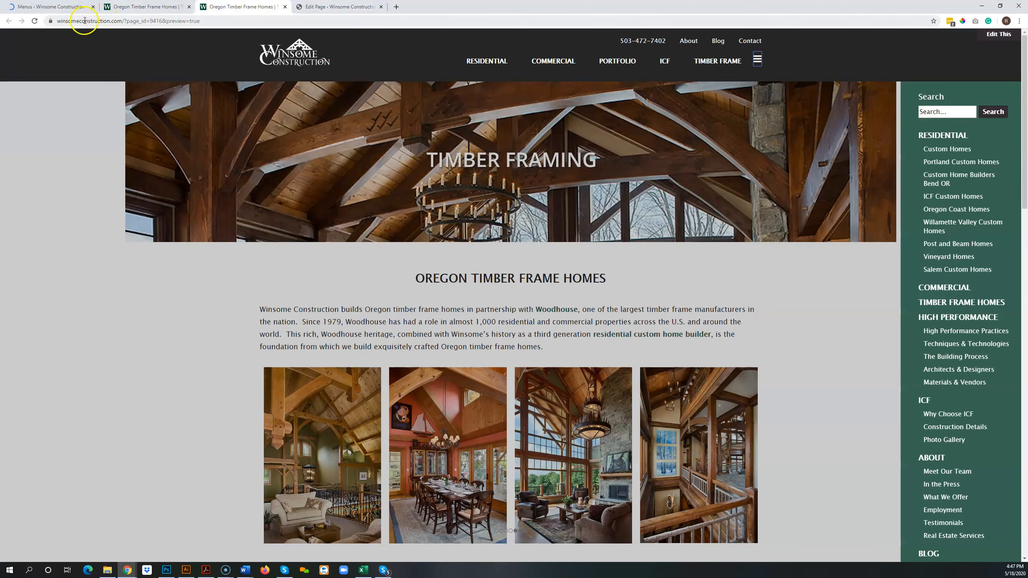
pyautogui.click(35, 22)
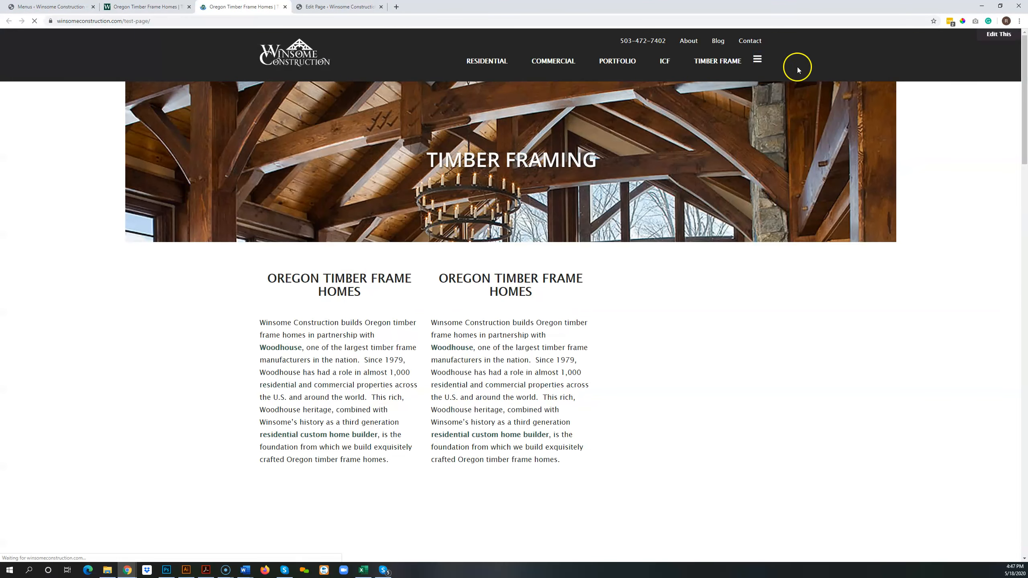
pyautogui.click(757, 59)
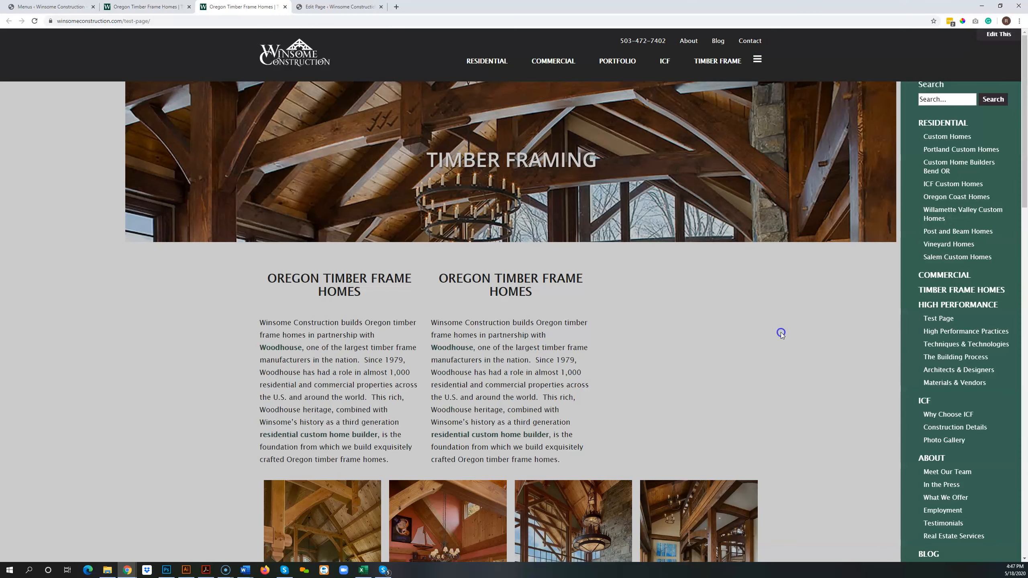
pyautogui.click(849, 333)
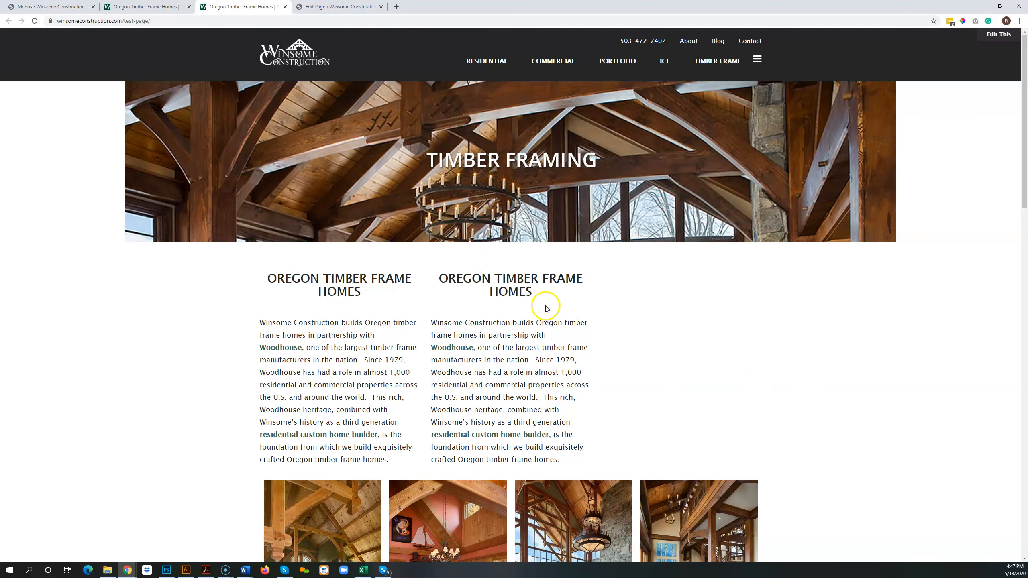
pyautogui.click(14, 566)
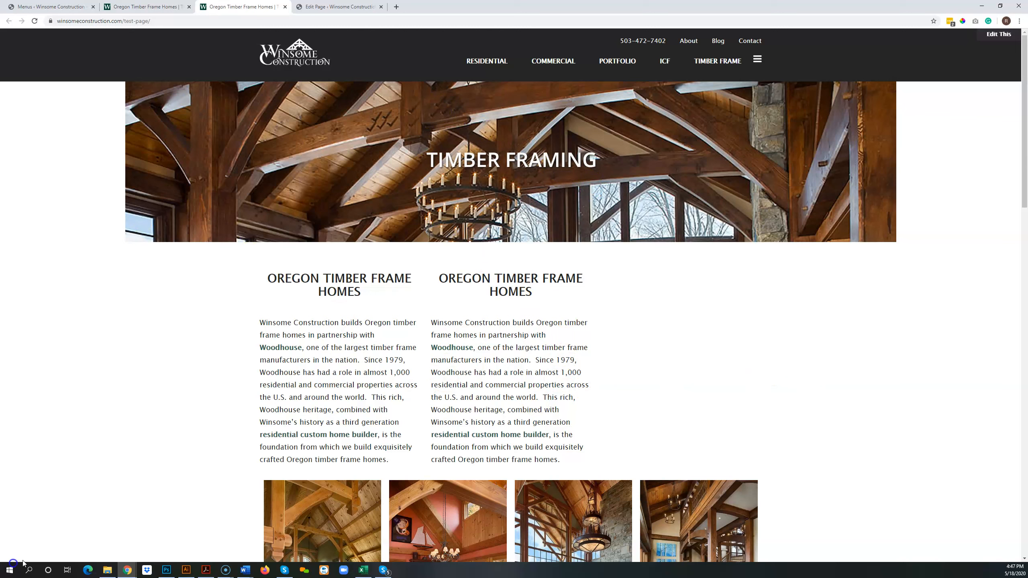